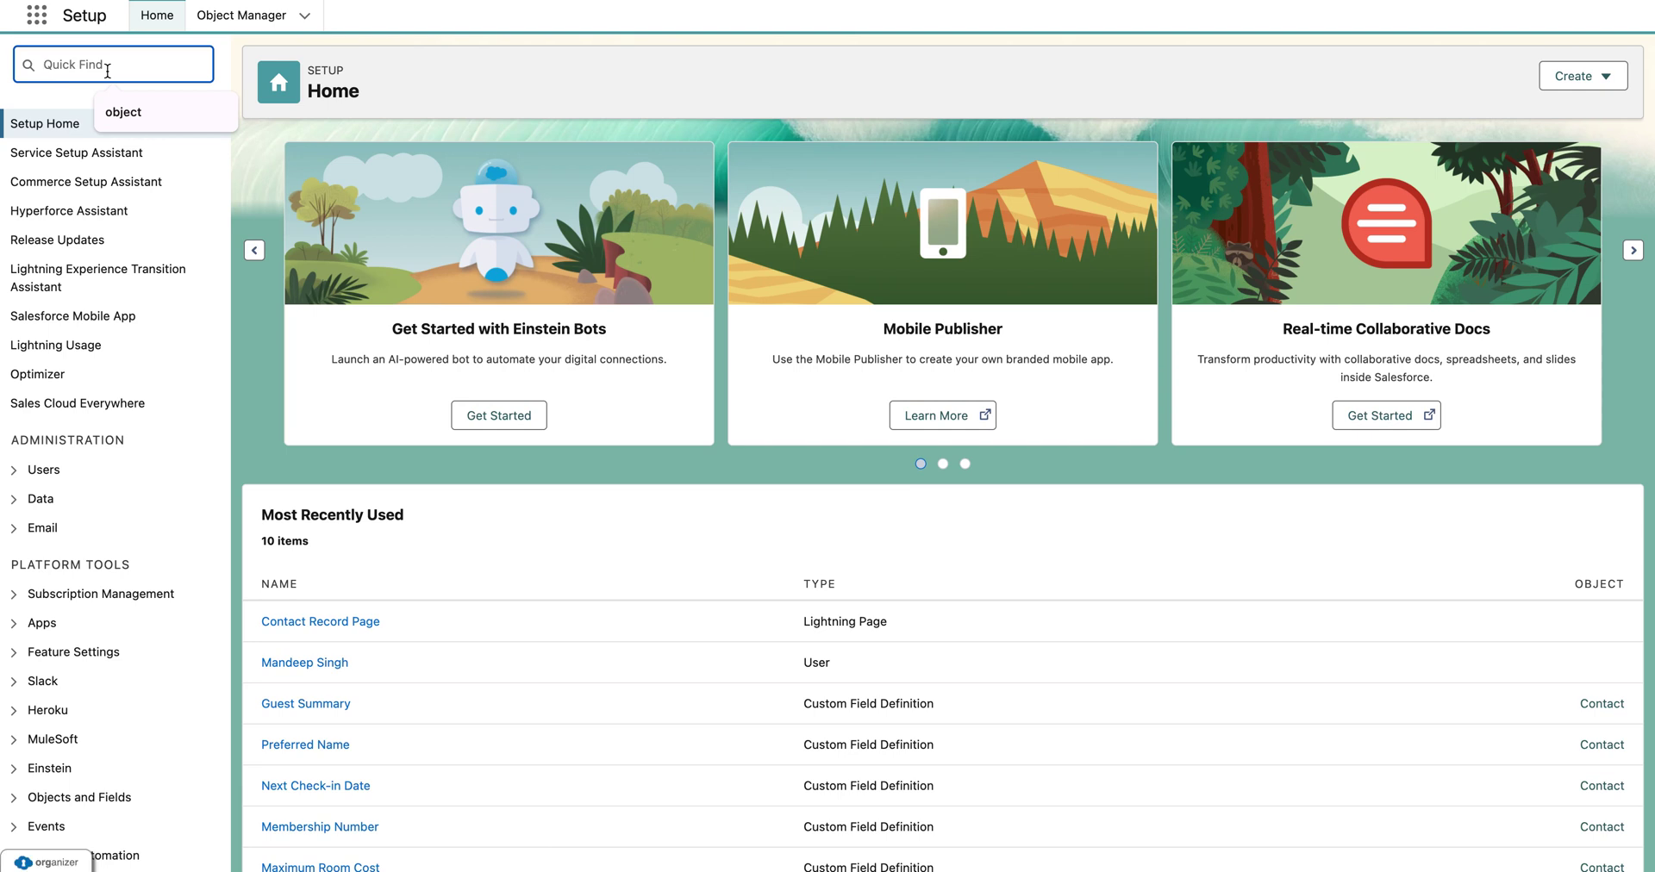
# - Find Prompt Builder in Setup by searching for "promp", open it and start a new prompt template
pyautogui.write('mo')
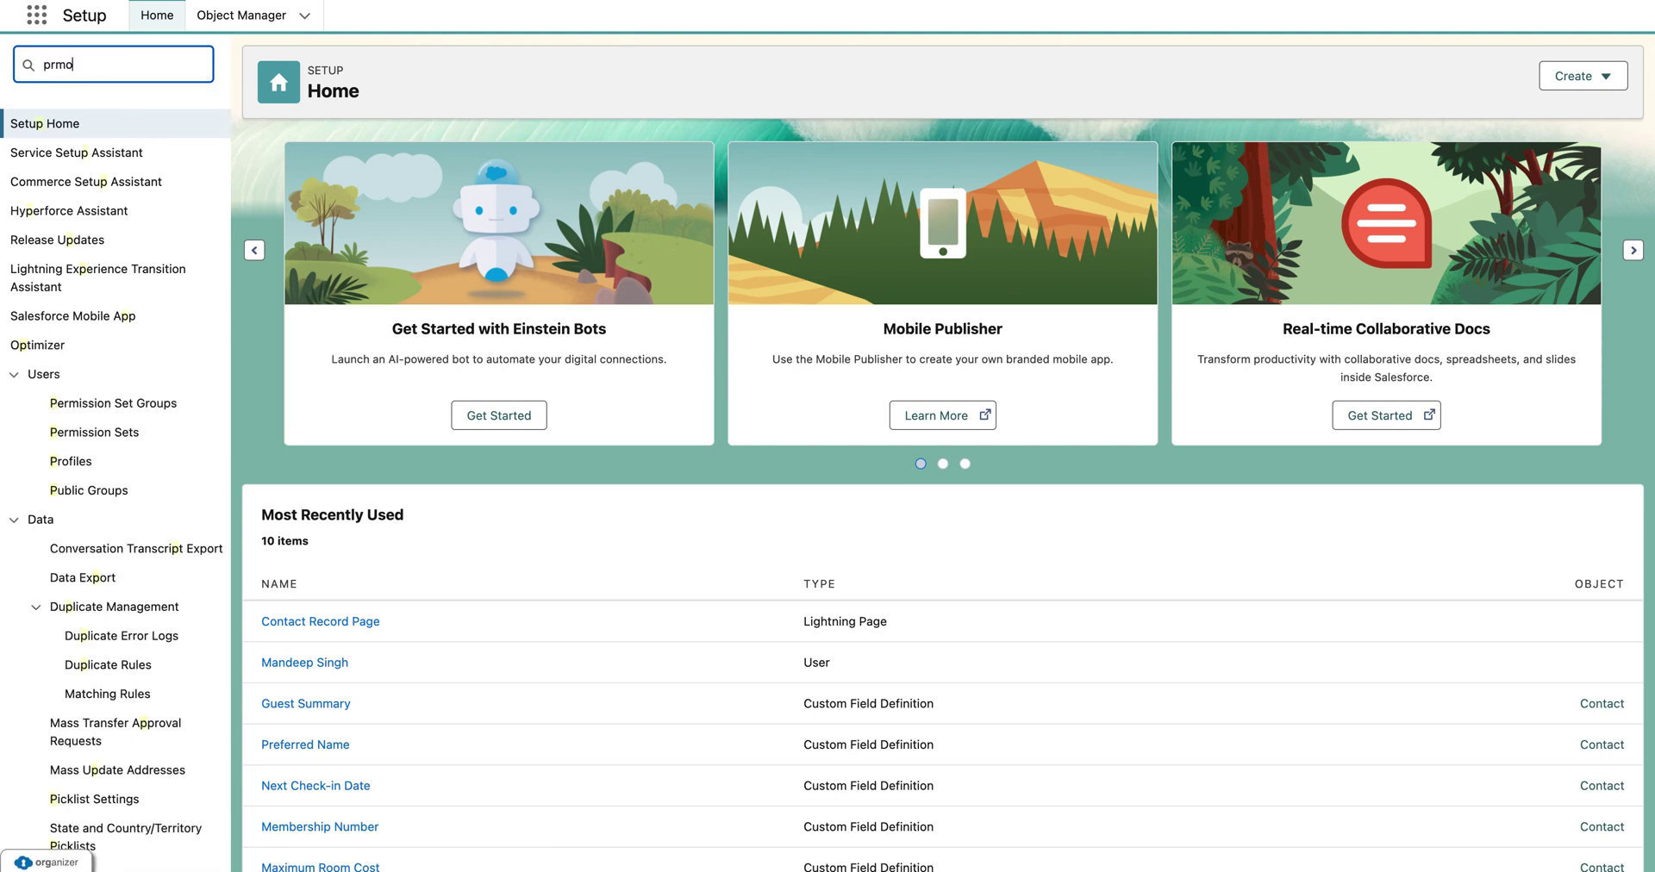
pyautogui.press('BackSpace')
pyautogui.write('omp')
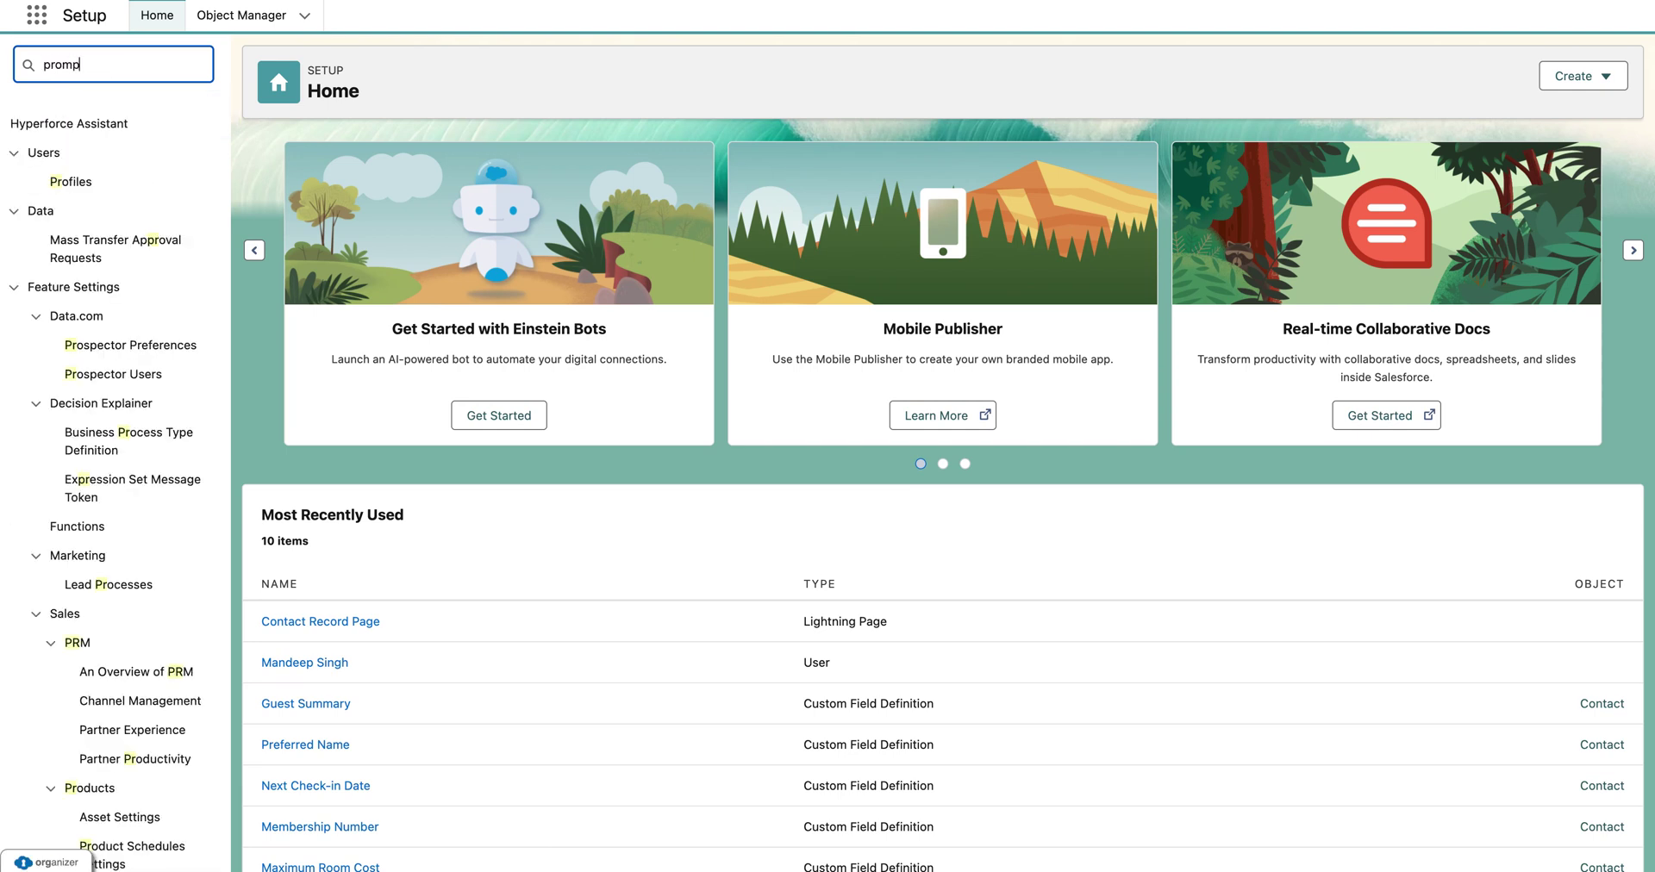
pyautogui.click(115, 192)
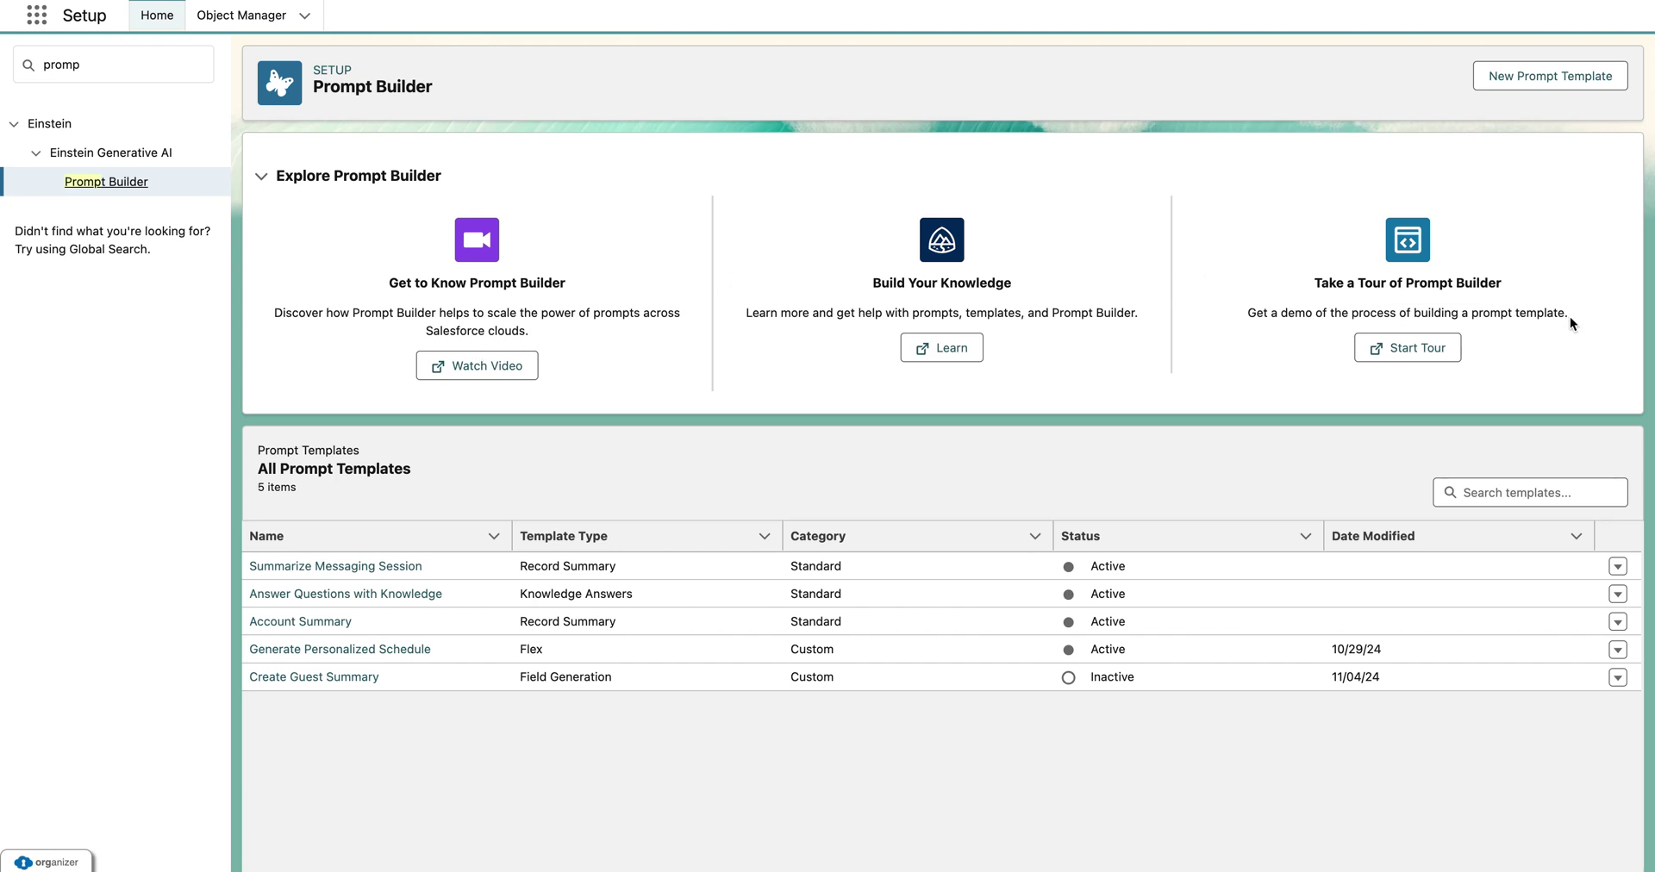
pyautogui.click(1550, 77)
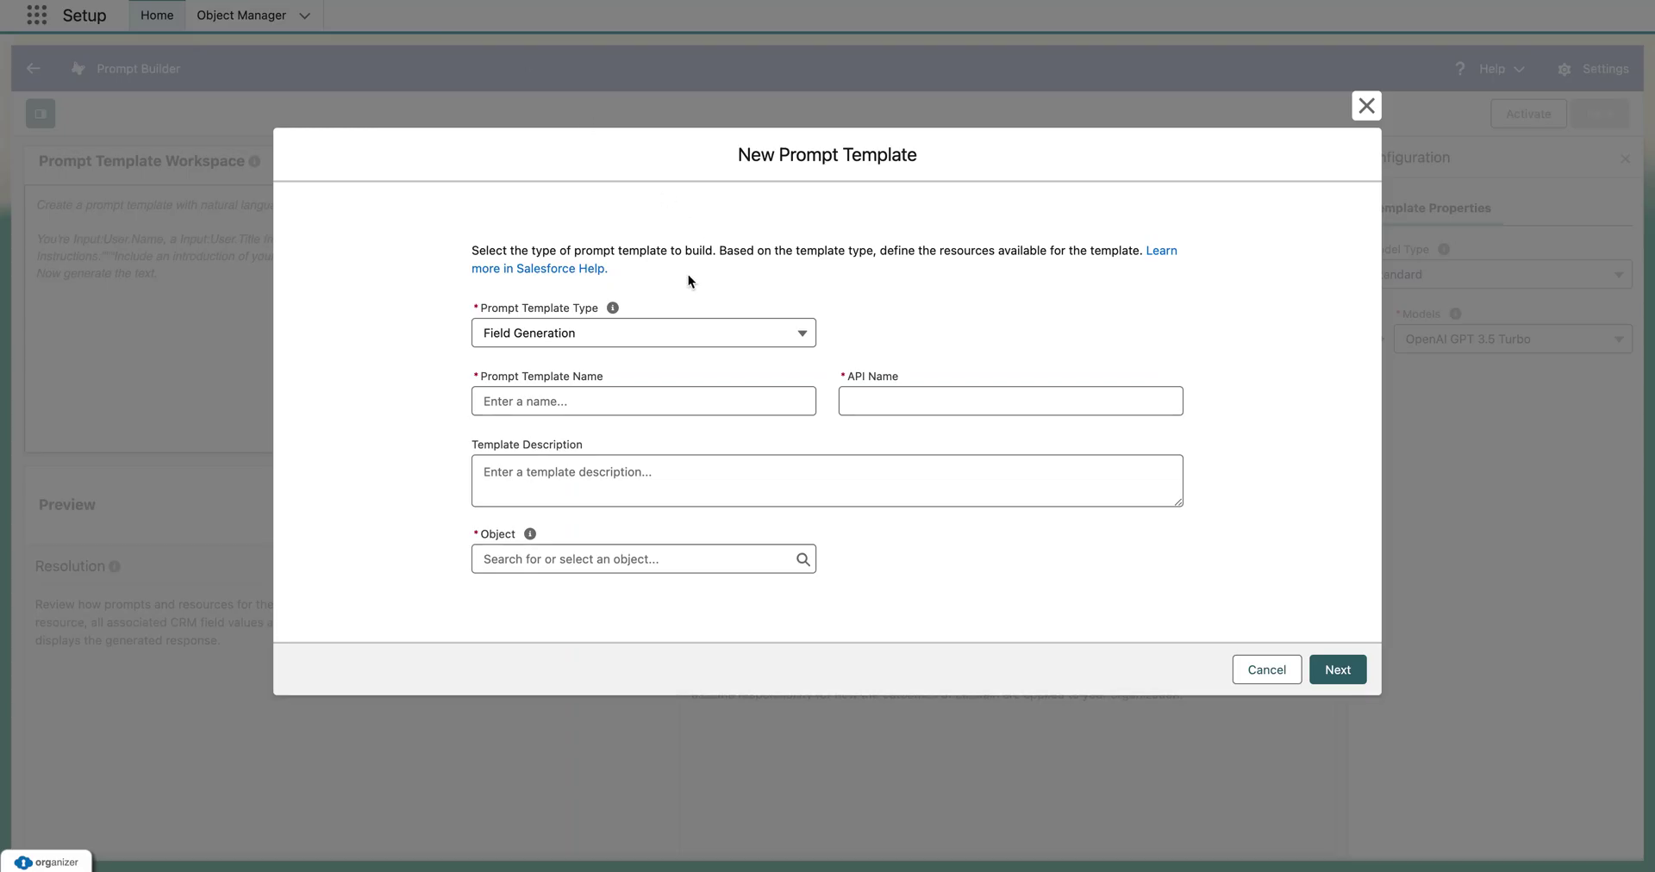
pyautogui.click(659, 334)
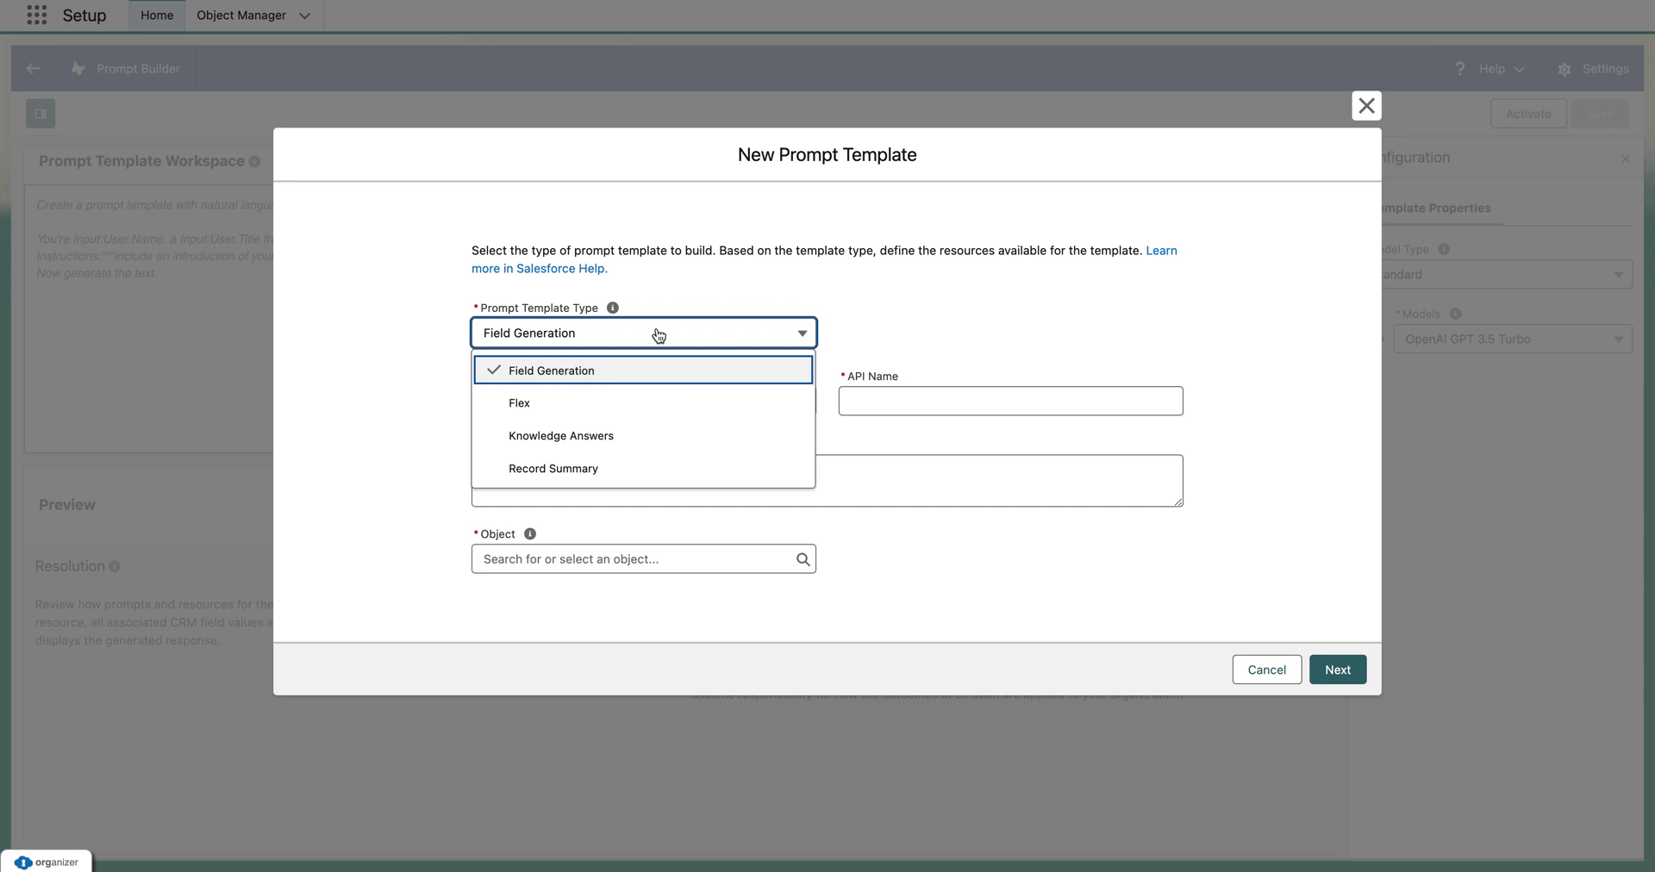
pyautogui.click(590, 403)
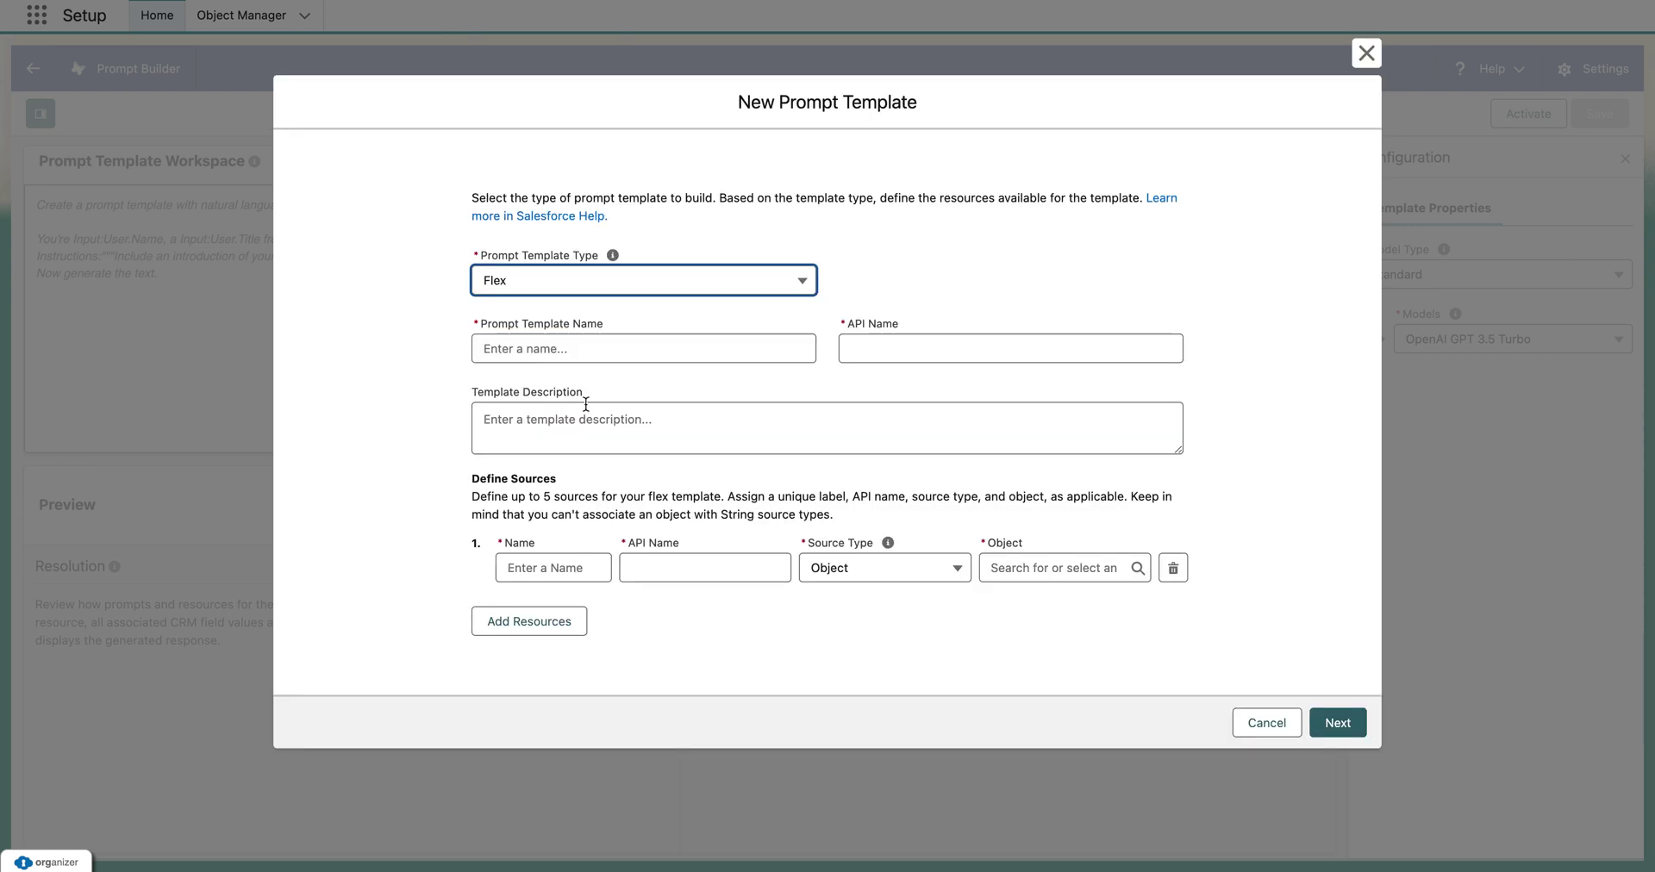
pyautogui.click(521, 633)
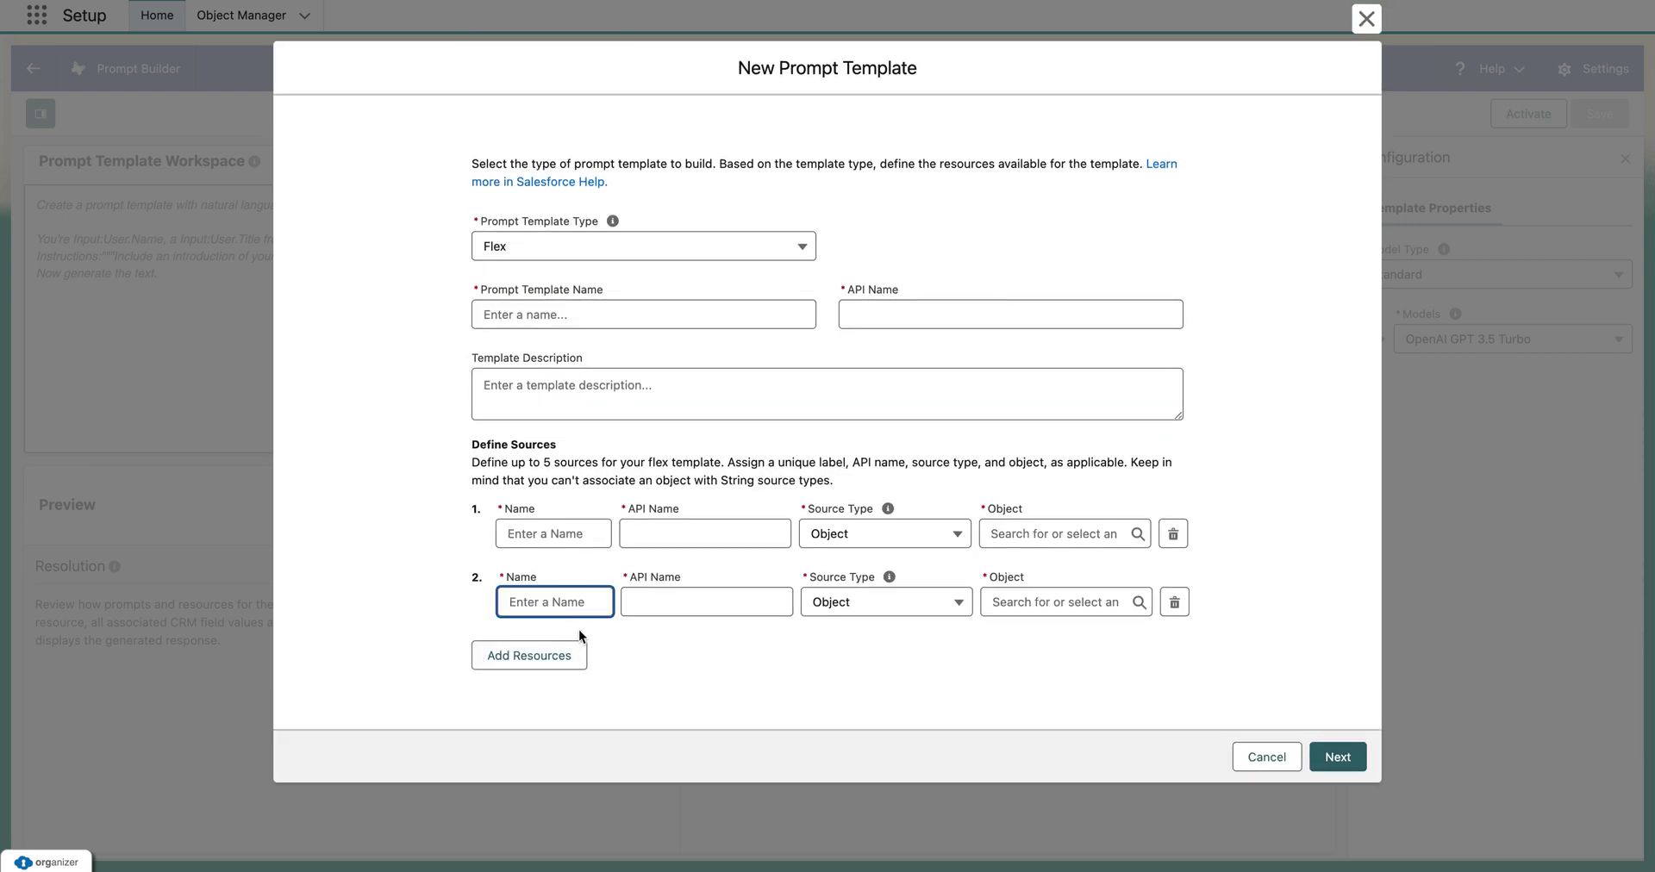
pyautogui.click(525, 655)
pyautogui.click(541, 712)
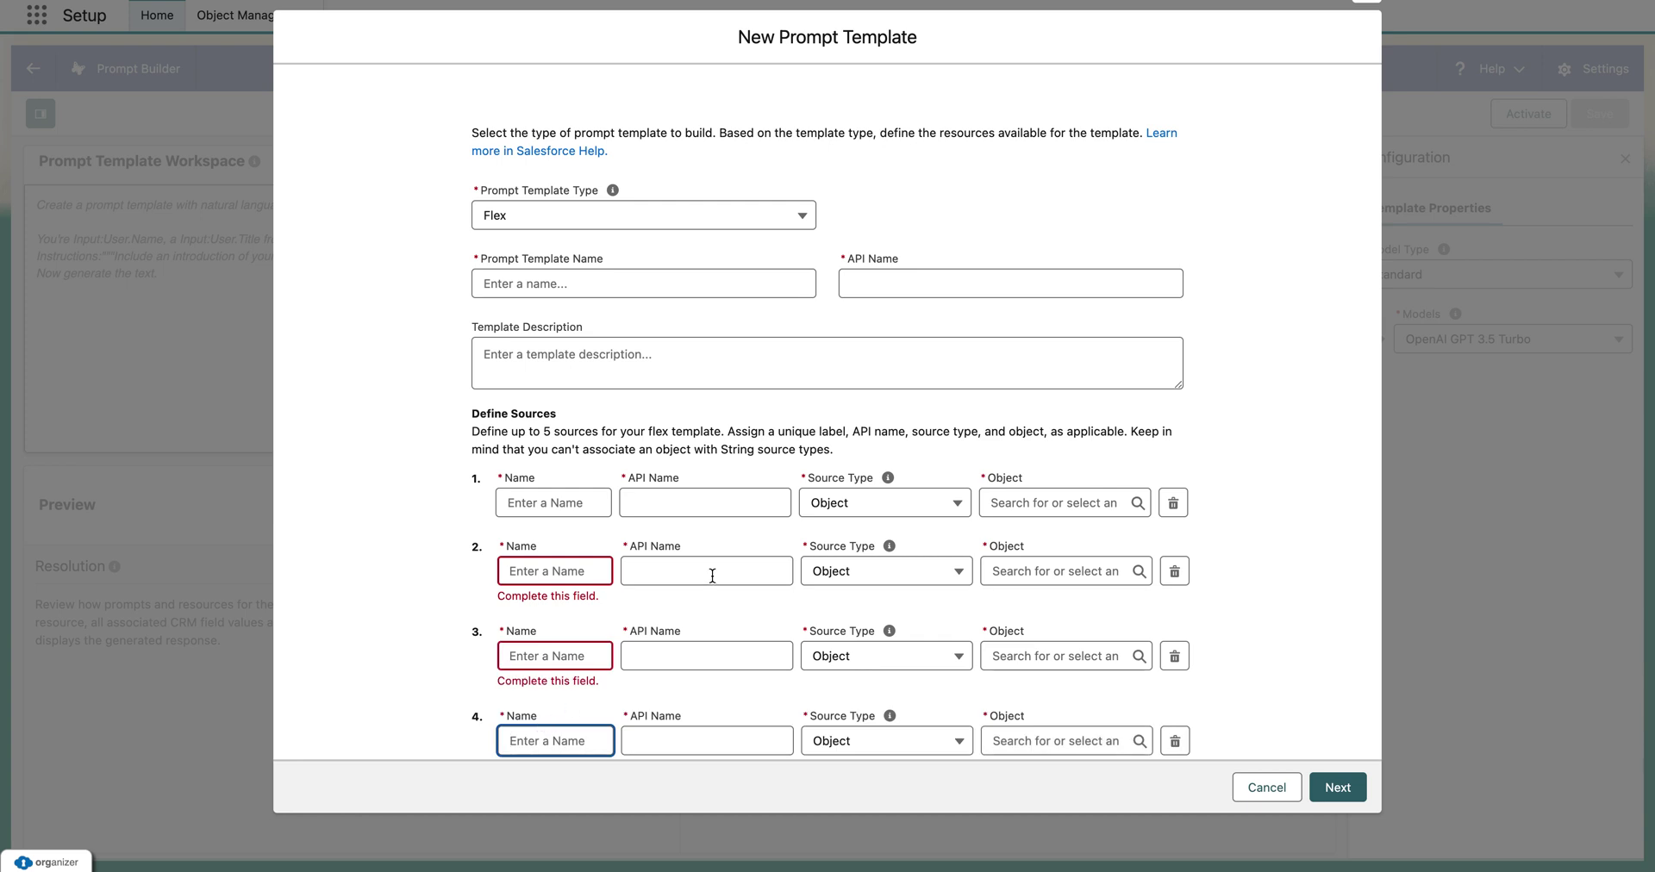
pyautogui.scroll(-2, 552, 700)
pyautogui.click(556, 688)
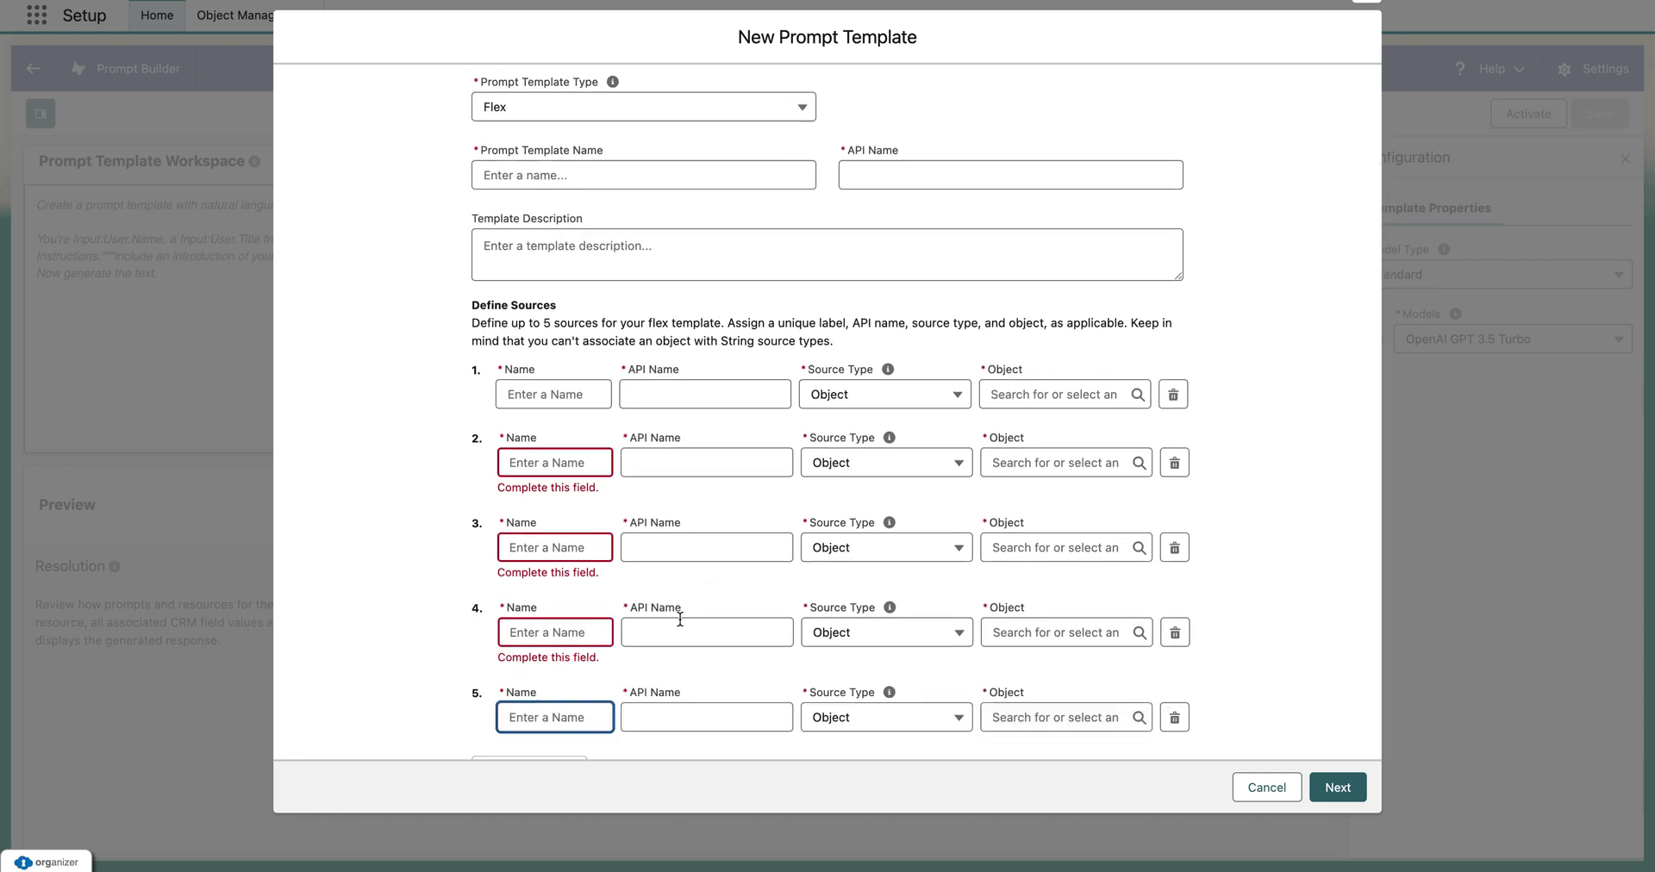
pyautogui.scroll(-2, 676, 621)
pyautogui.scroll(1, 659, 419)
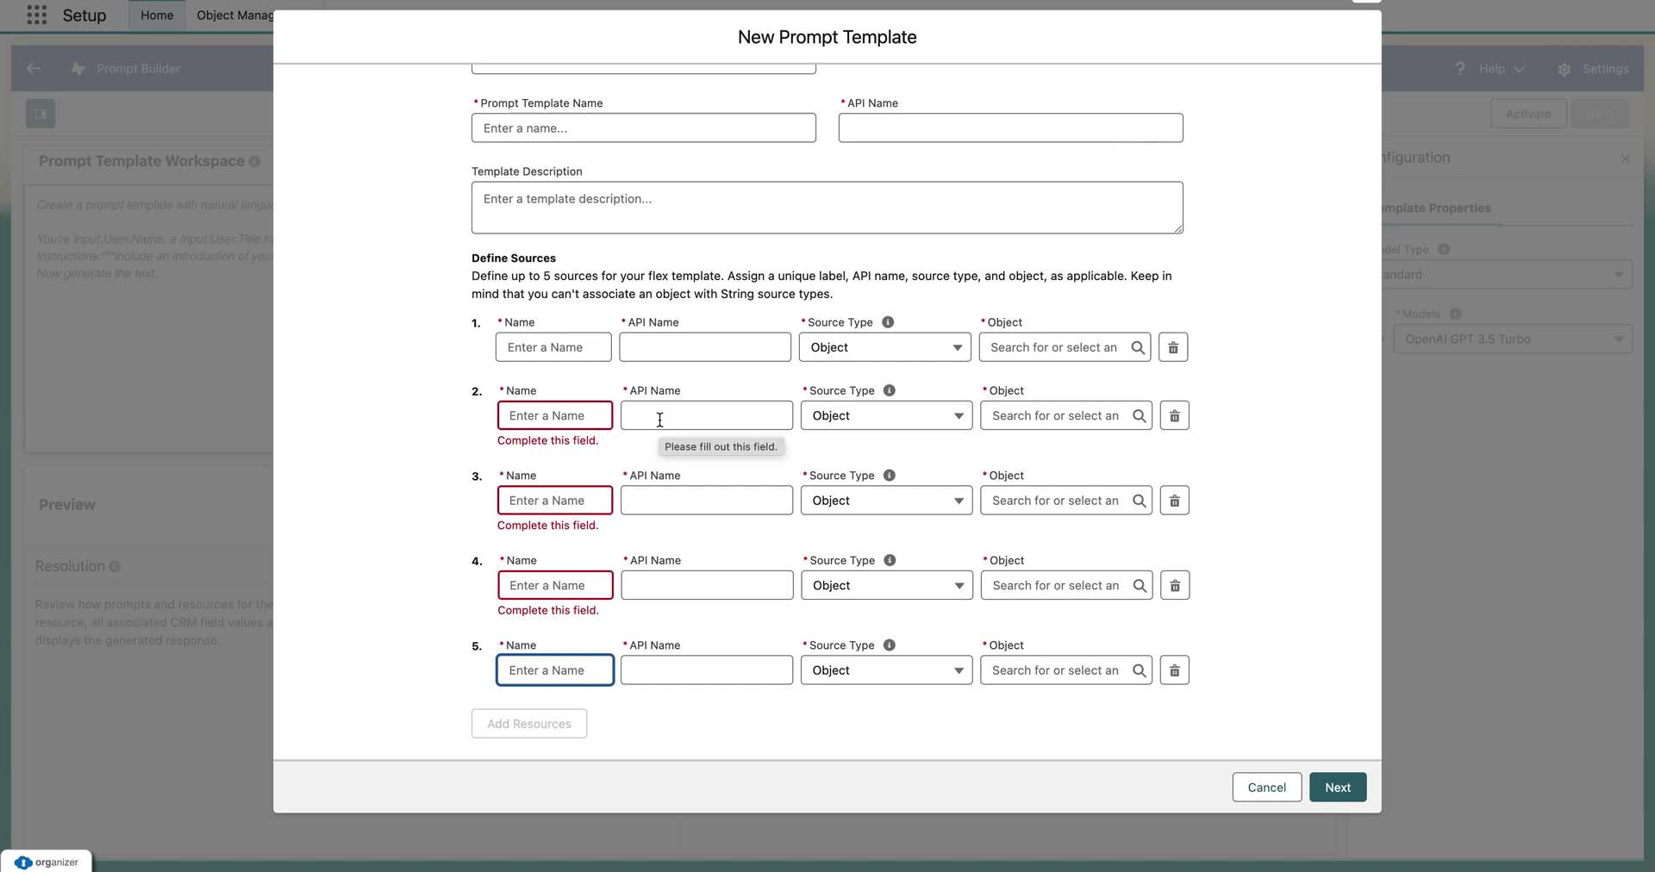
pyautogui.scroll(3, 631, 274)
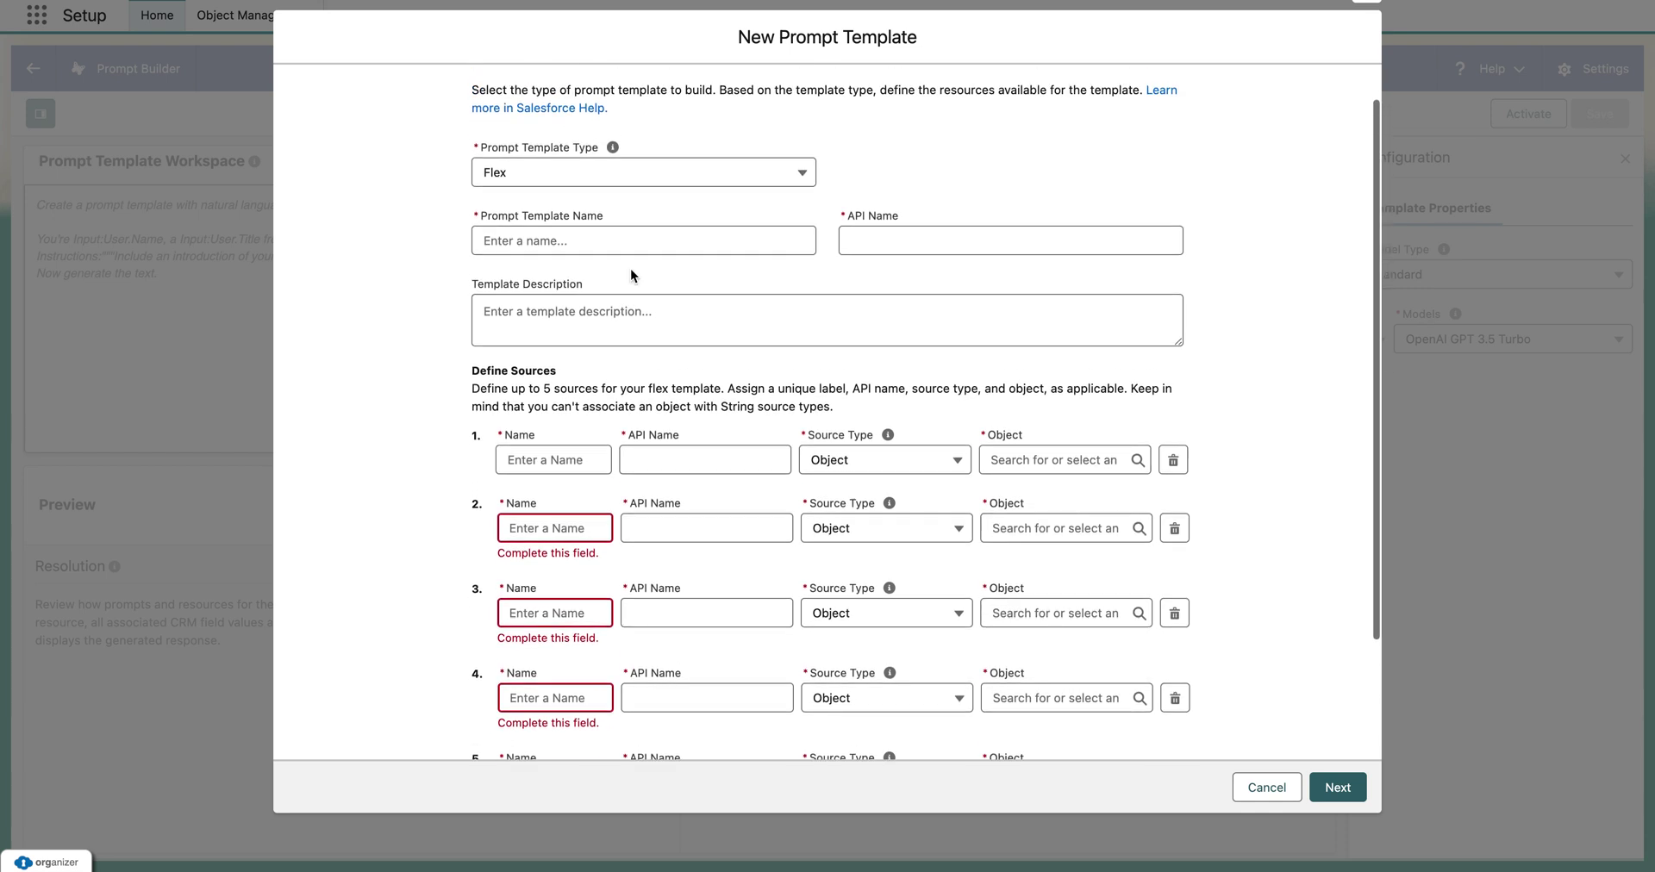
pyautogui.click(676, 177)
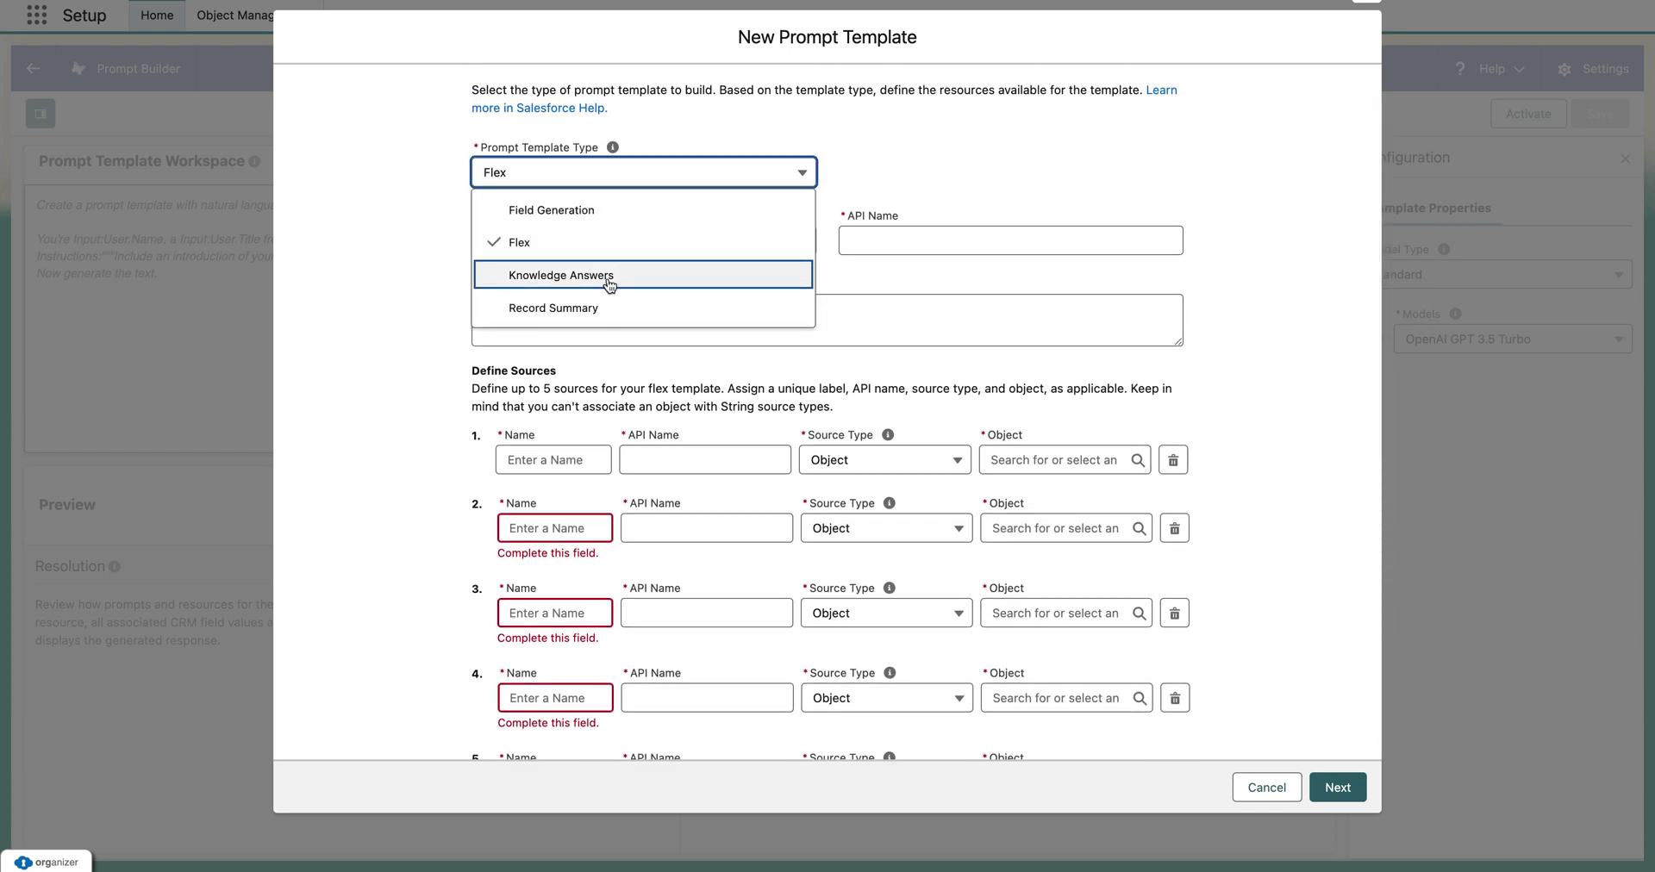
pyautogui.click(604, 308)
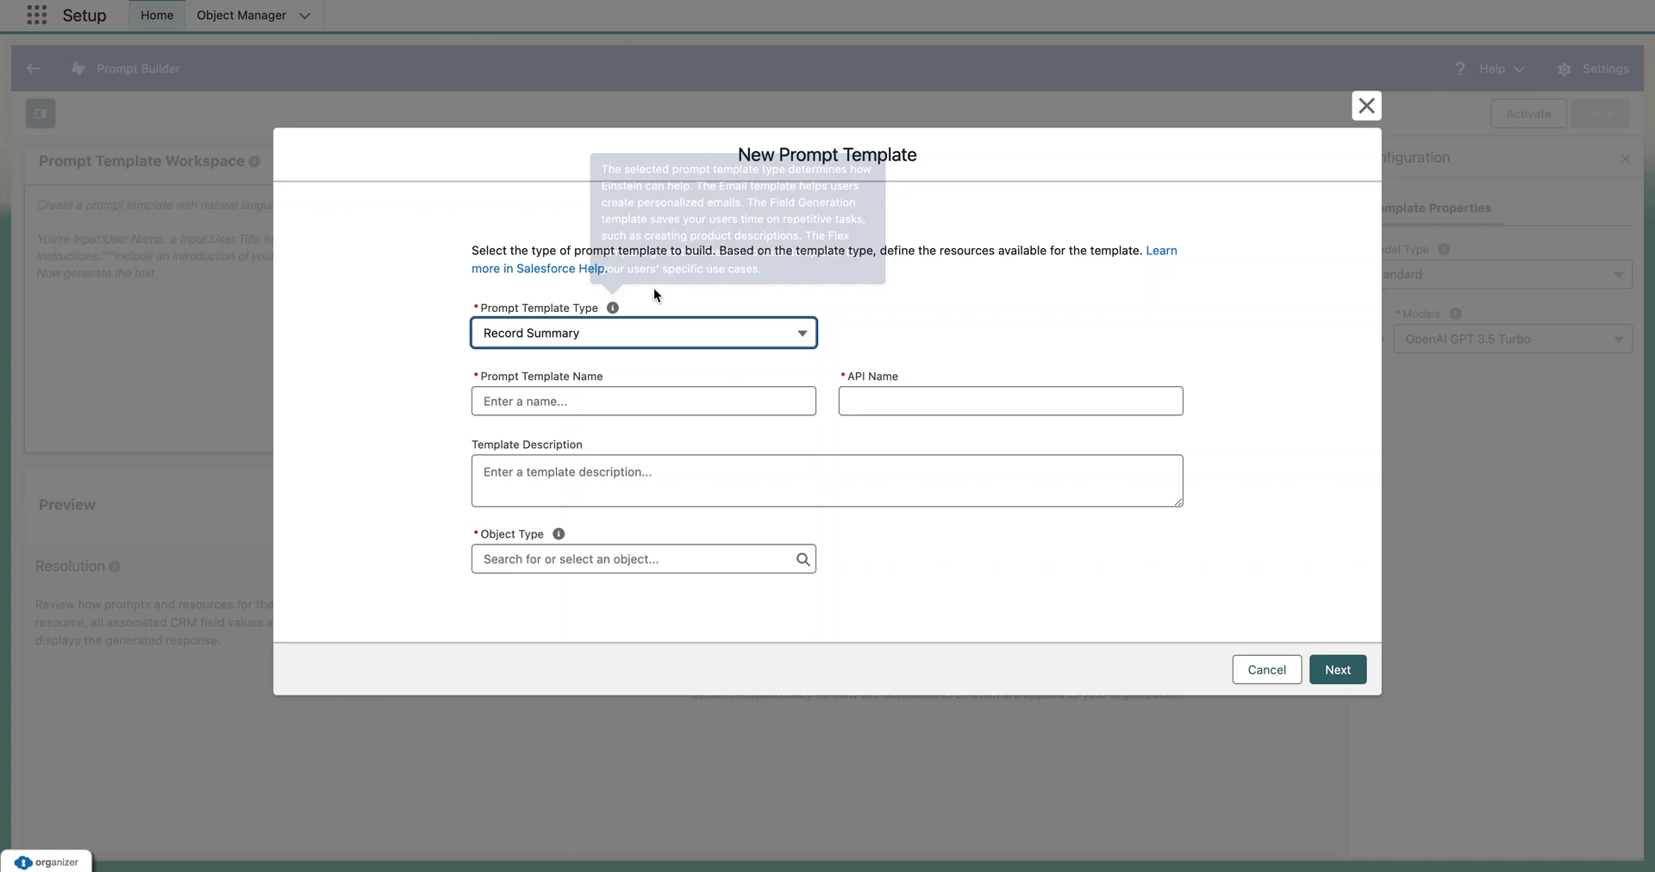
pyautogui.click(661, 331)
pyautogui.click(614, 369)
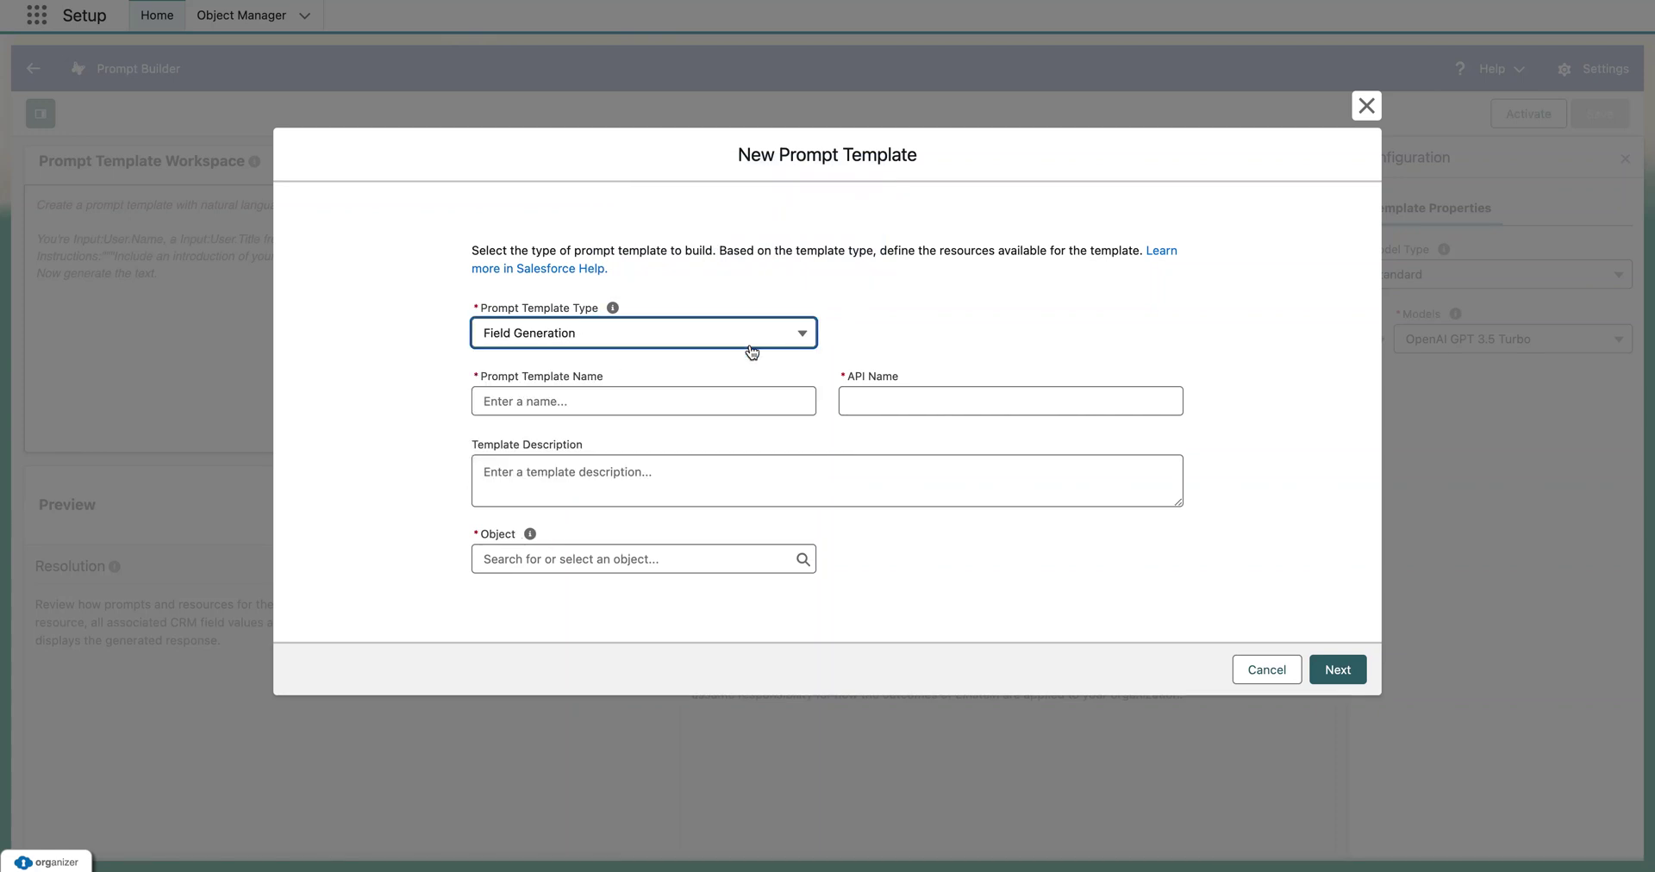
# - Name the Field Generation prompt template "Review Summary"
pyautogui.click(594, 394)
pyautogui.press('capslock')
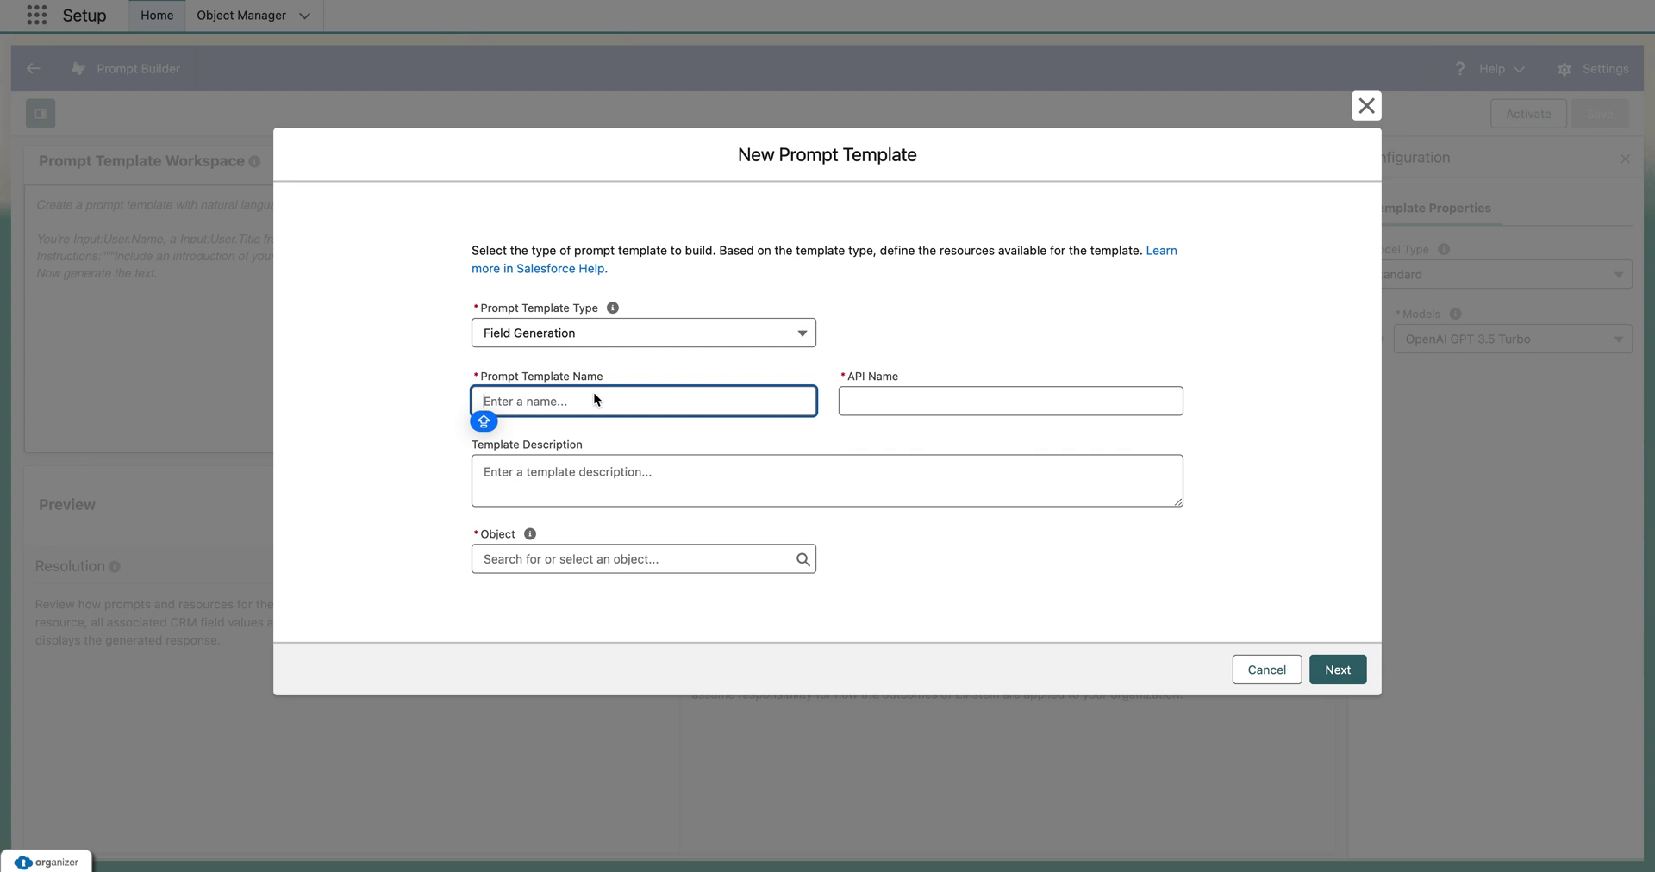
pyautogui.write('Revie')
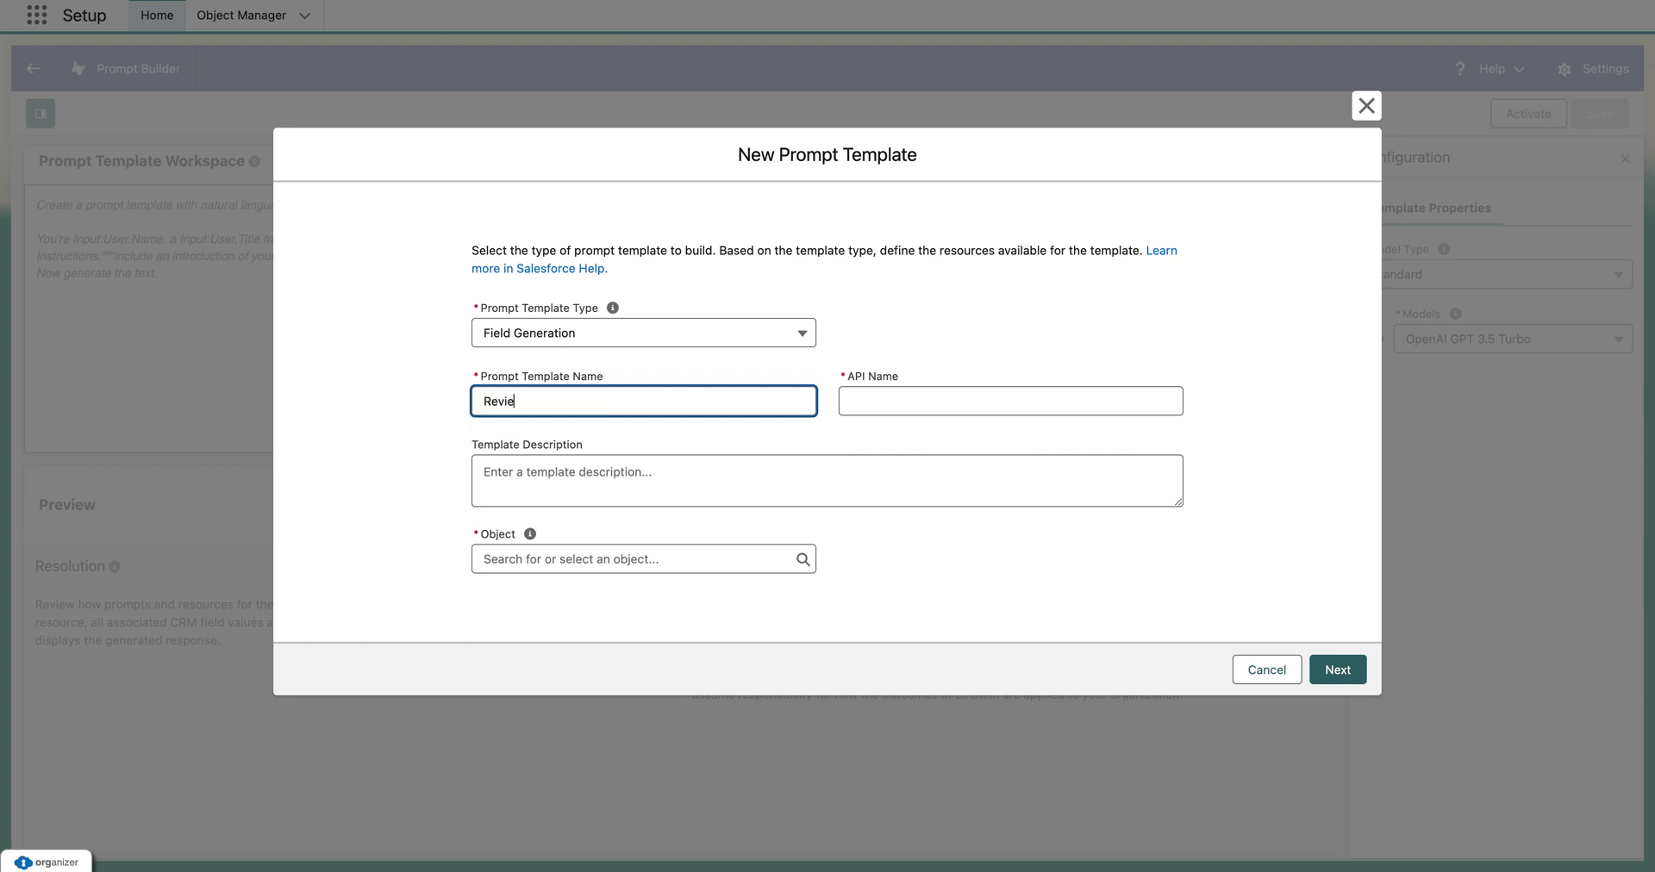
pyautogui.write('w SUmmary')
pyautogui.press('BackSpace')
pyautogui.press('BackSpace')
pyautogui.press('BackSpace')
pyautogui.press('BackSpace')
pyautogui.press('BackSpace')
pyautogui.press('BackSpace')
pyautogui.write('ummary')
# - Enter the template description "You need to fetch contact object and go to reviews and create a description for that"
pyautogui.click(577, 469)
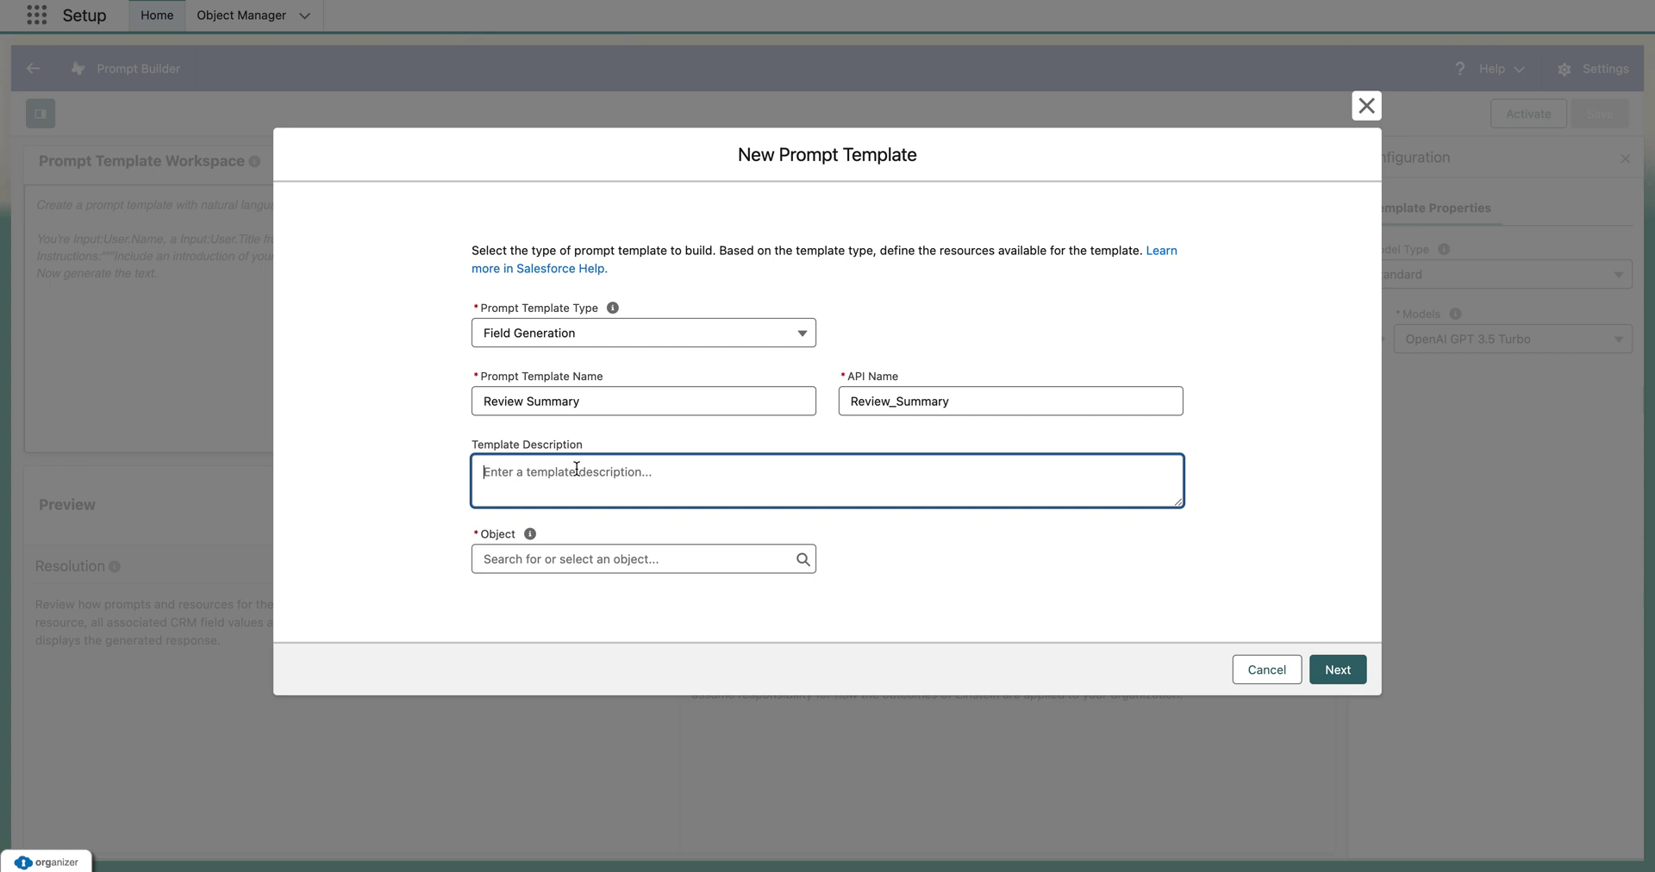
pyautogui.write('Y')
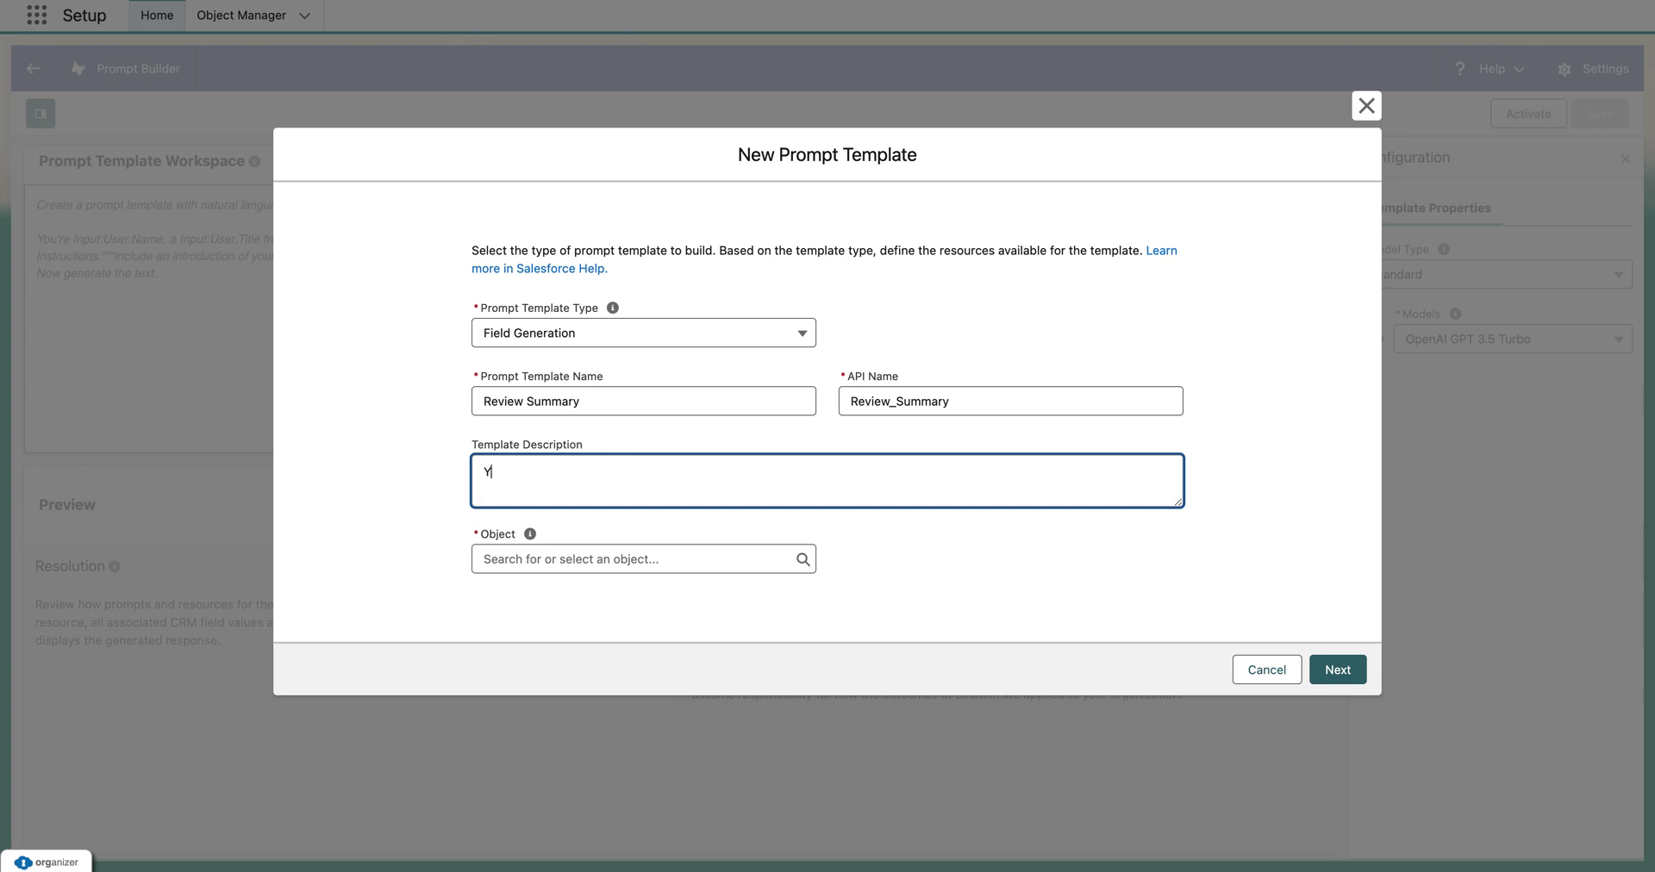
pyautogui.write('ou need to fetch contact')
pyautogui.press('BackSpace')
pyautogui.write('onb')
pyautogui.press('BackSpace')
pyautogui.press('BackSpace')
pyautogui.write('bject and go to ')
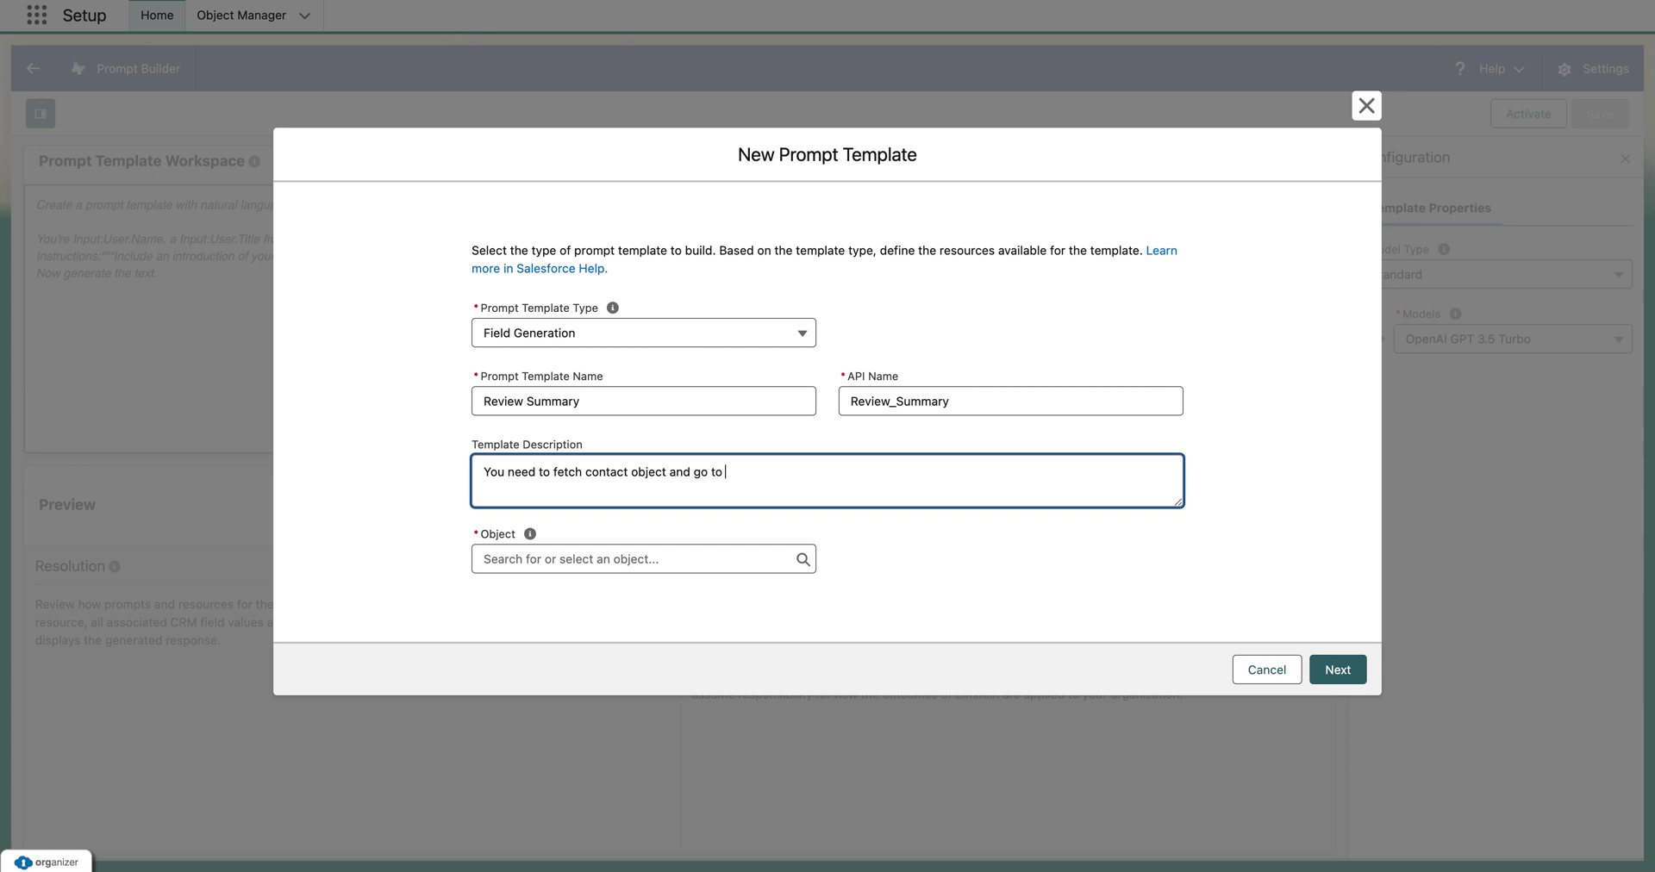
pyautogui.write('reviews and create a description for that')
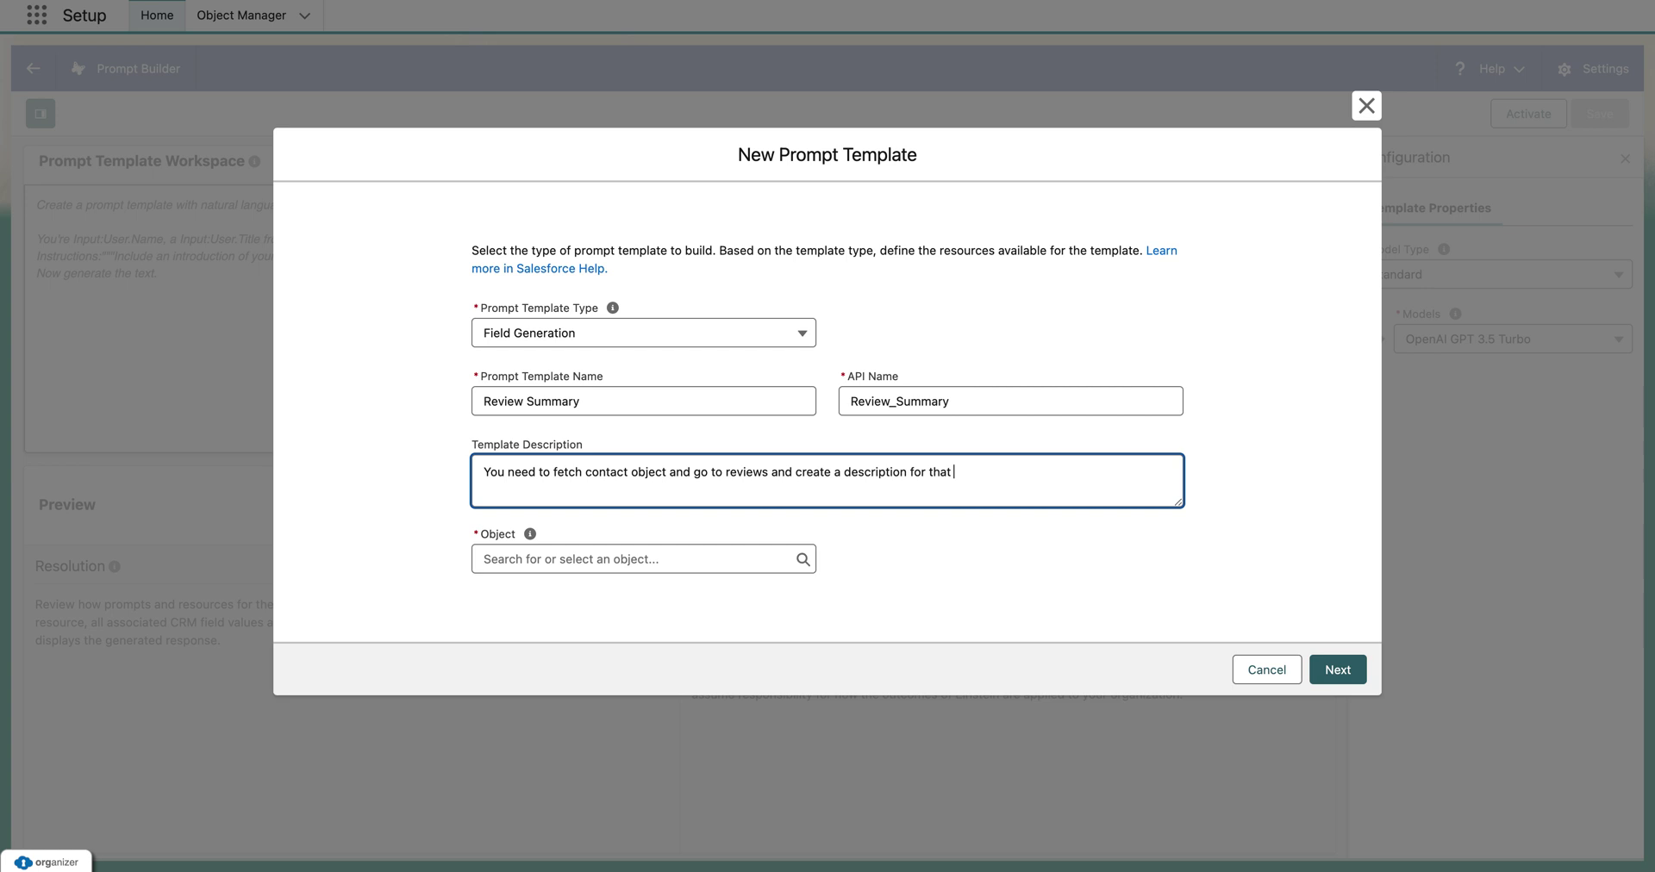
pyautogui.press('super+a')
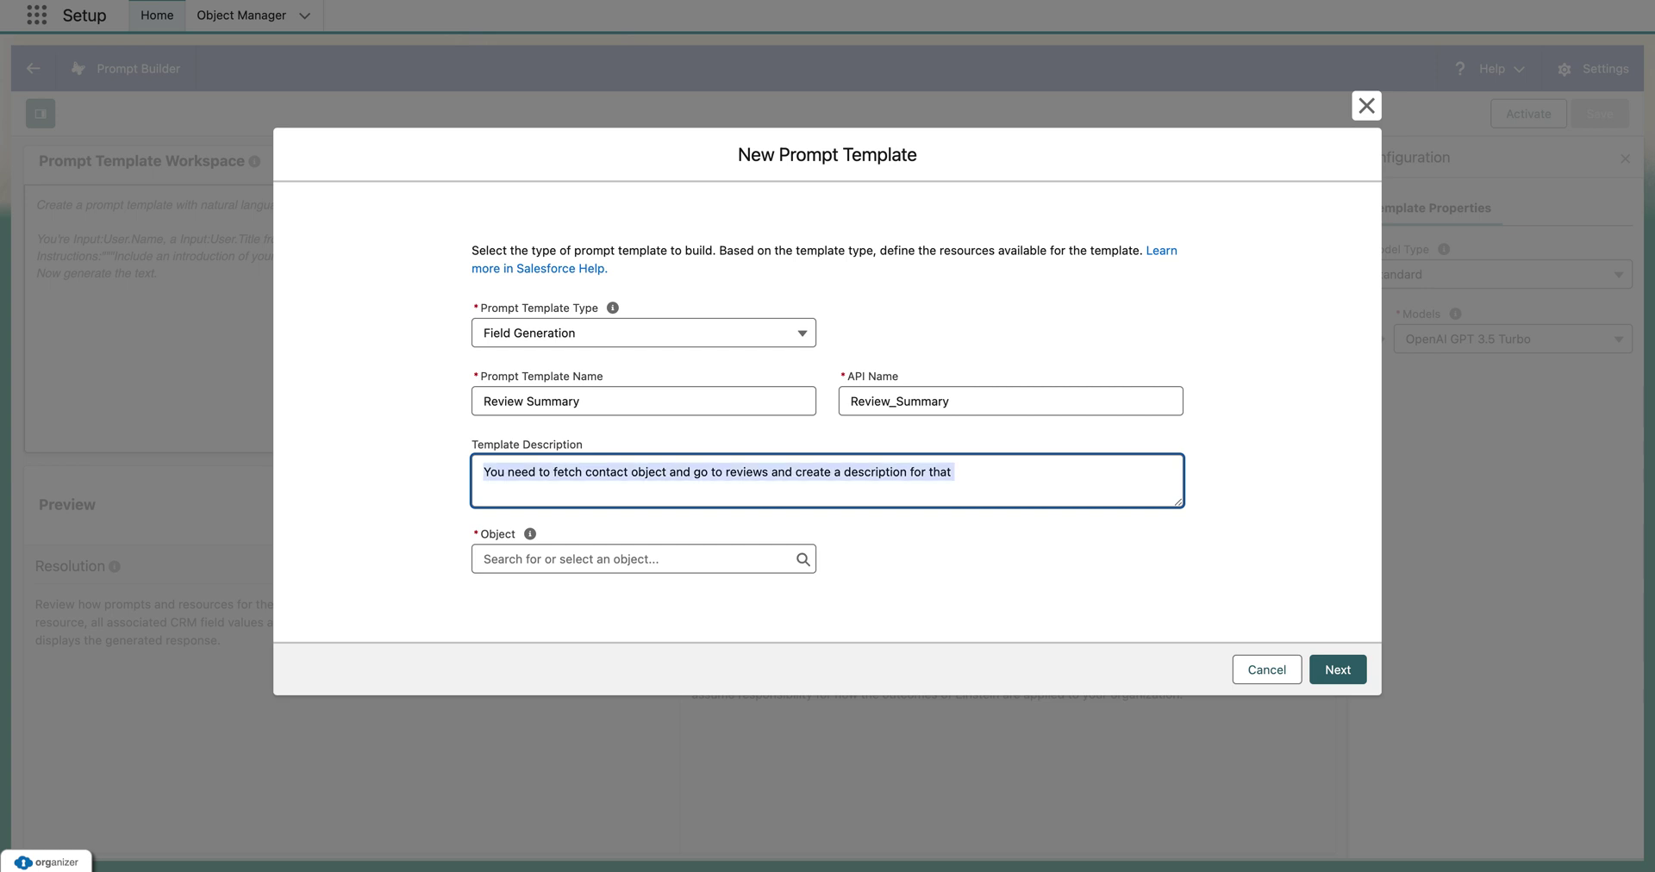
# - Set the template's object to Contact and its object field to Guest Summary
pyautogui.click(567, 560)
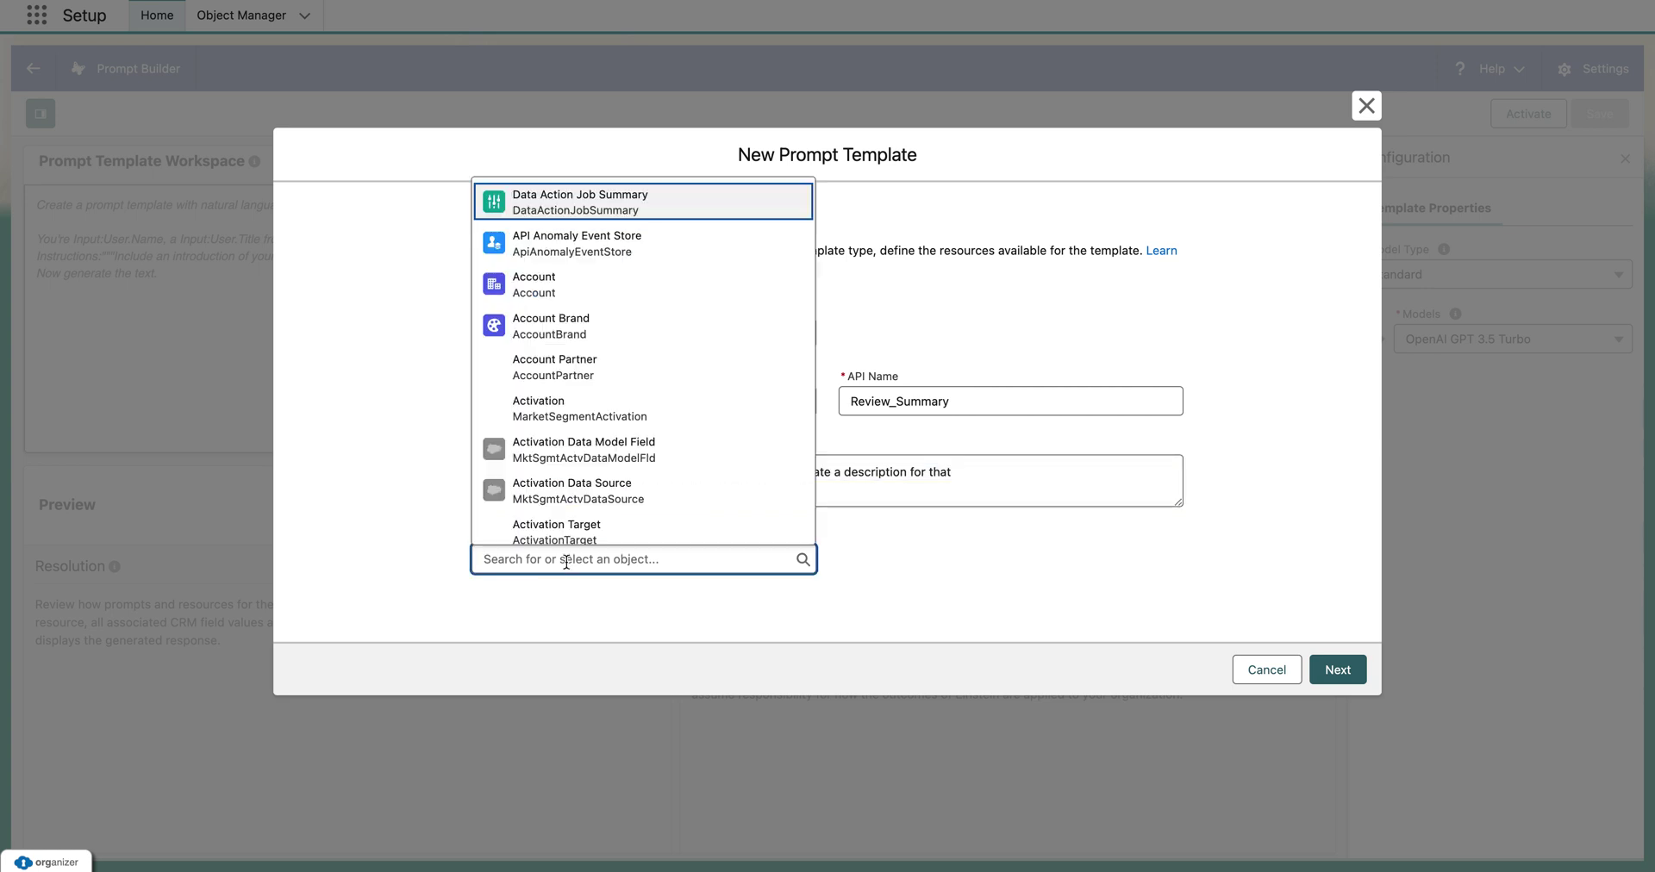
pyautogui.write('cont')
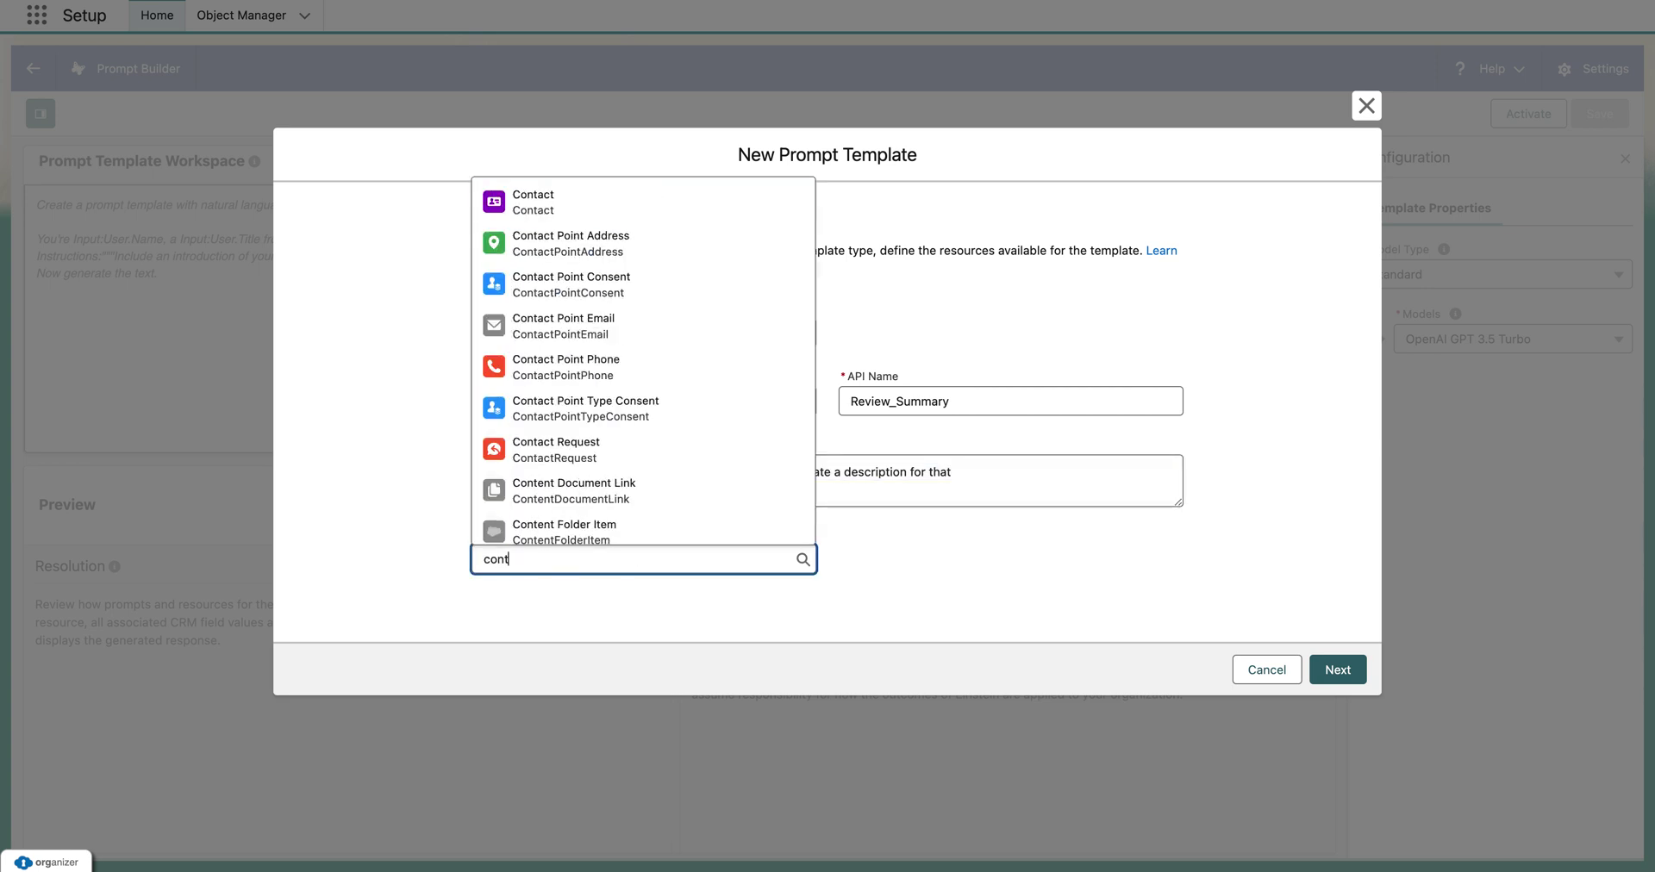
pyautogui.click(551, 202)
pyautogui.click(940, 555)
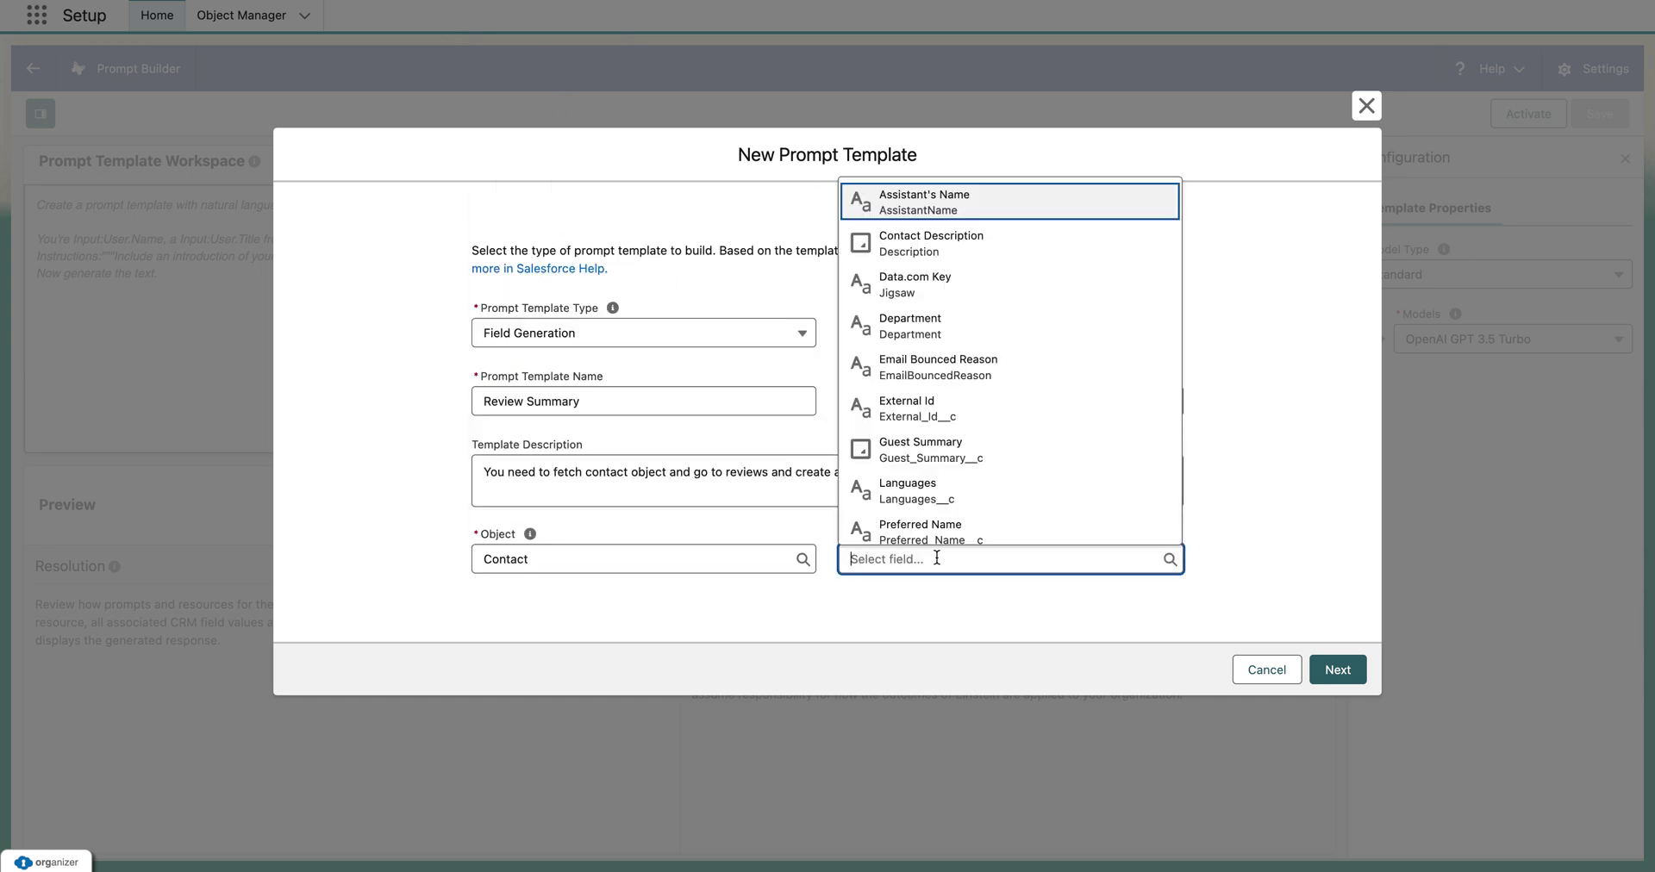
pyautogui.click(971, 455)
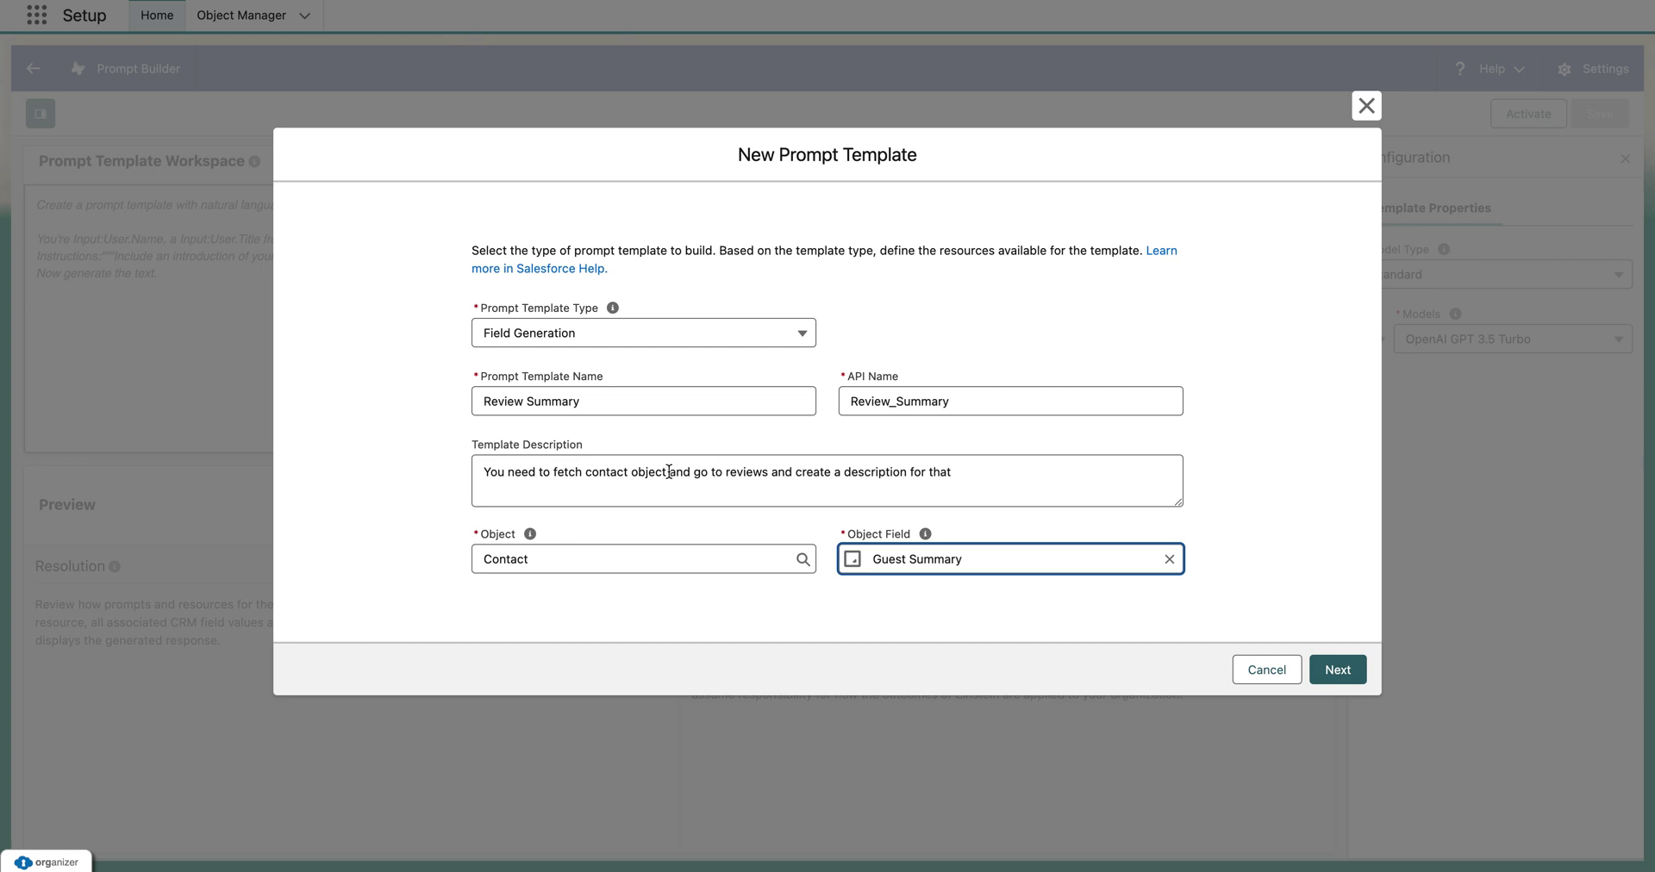
# - Insert "guest summary" before the word "reviews" in the template description
pyautogui.click(725, 471)
pyautogui.write('guest summ')
pyautogui.write('ary')
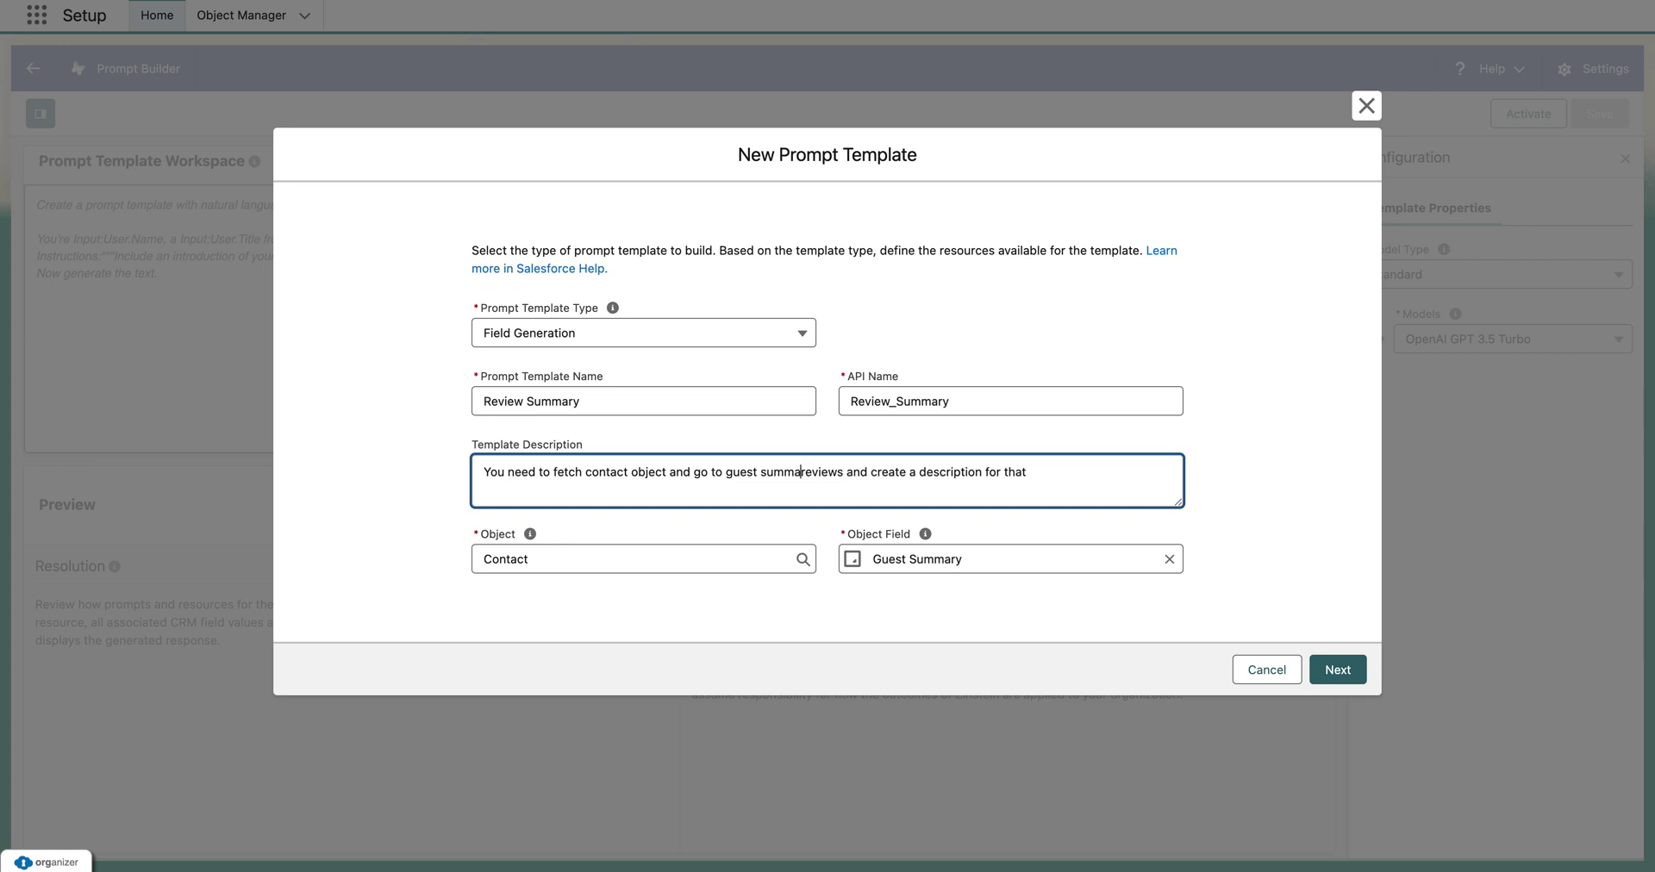
# - Copy the whole template description and continue to the prompt template workspace
pyautogui.tripleClick(937, 476)
pyautogui.hotkey('ctrl', 'c')
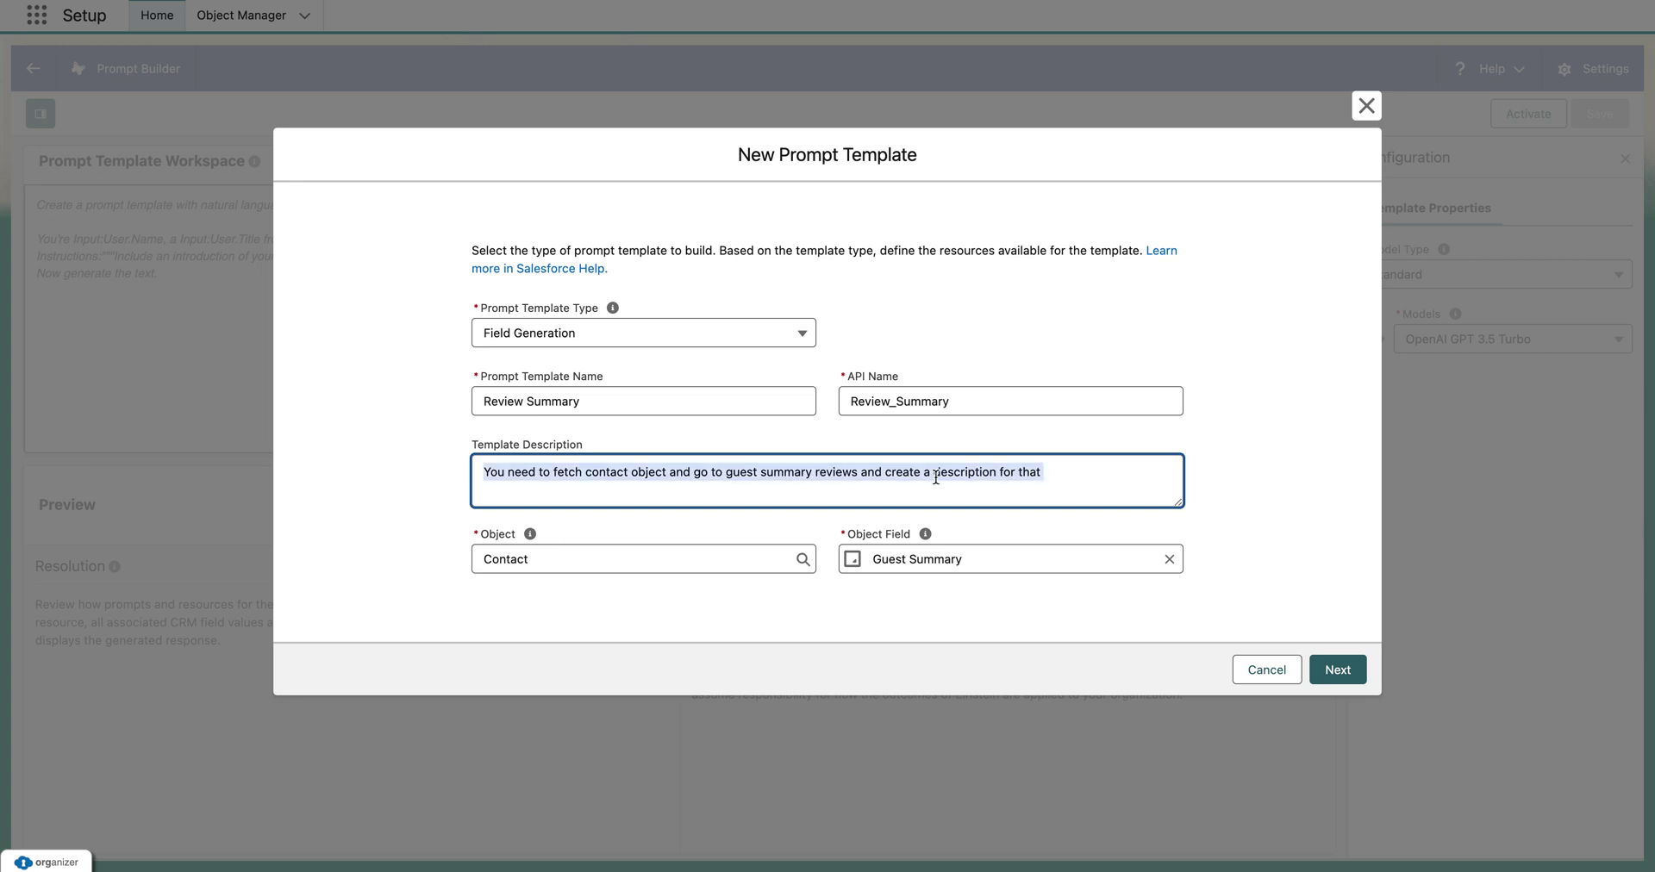
pyautogui.click(987, 565)
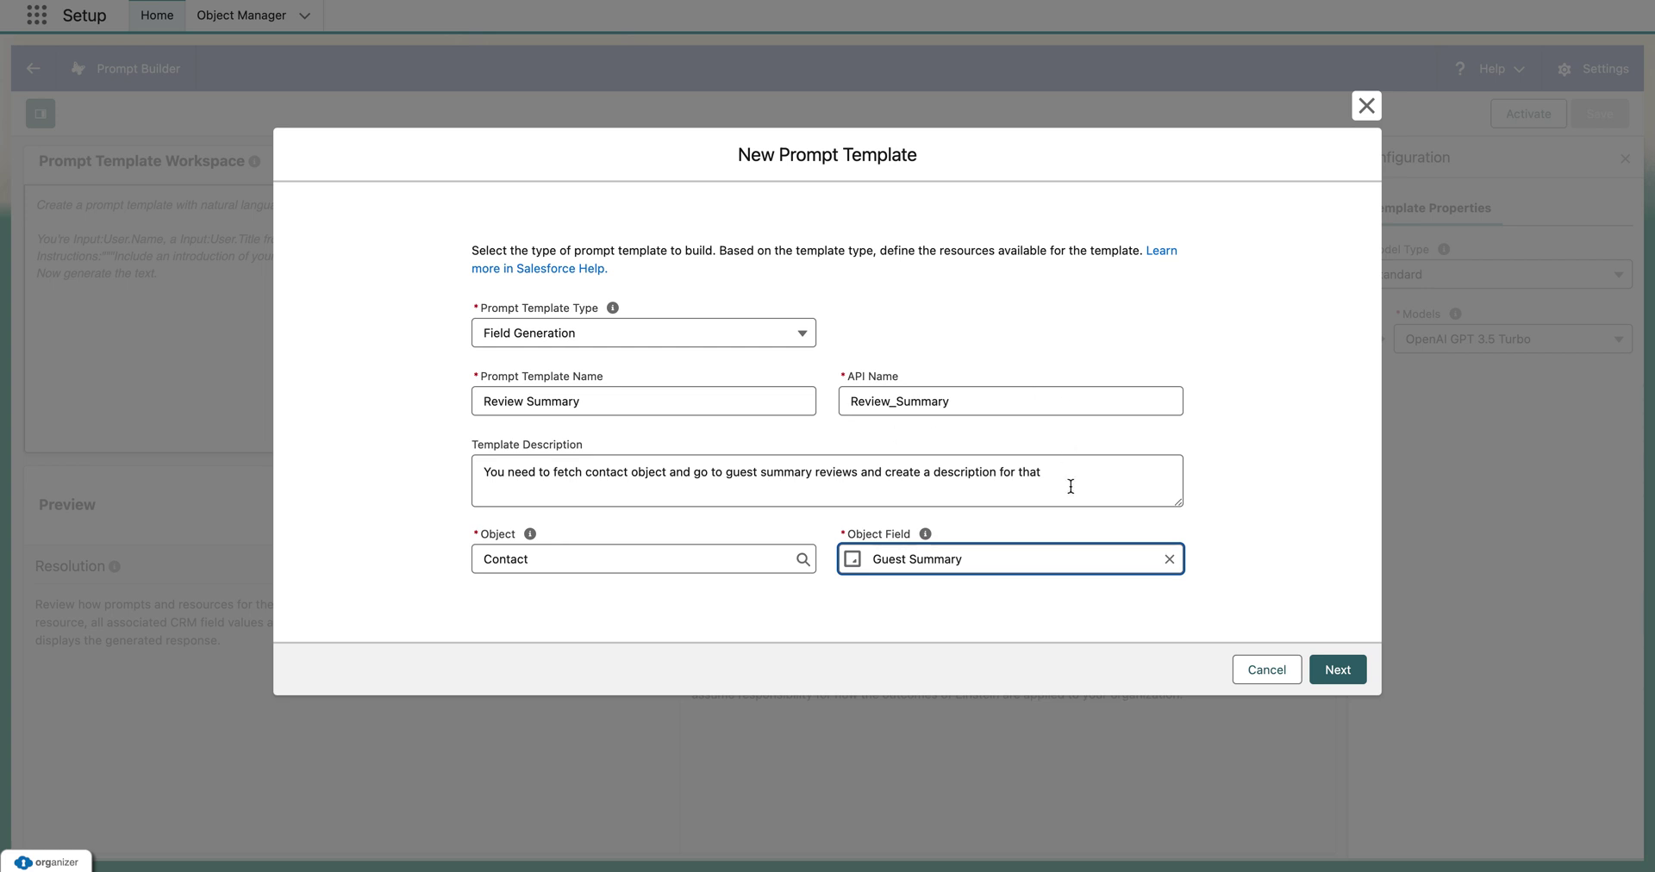
pyautogui.click(1338, 670)
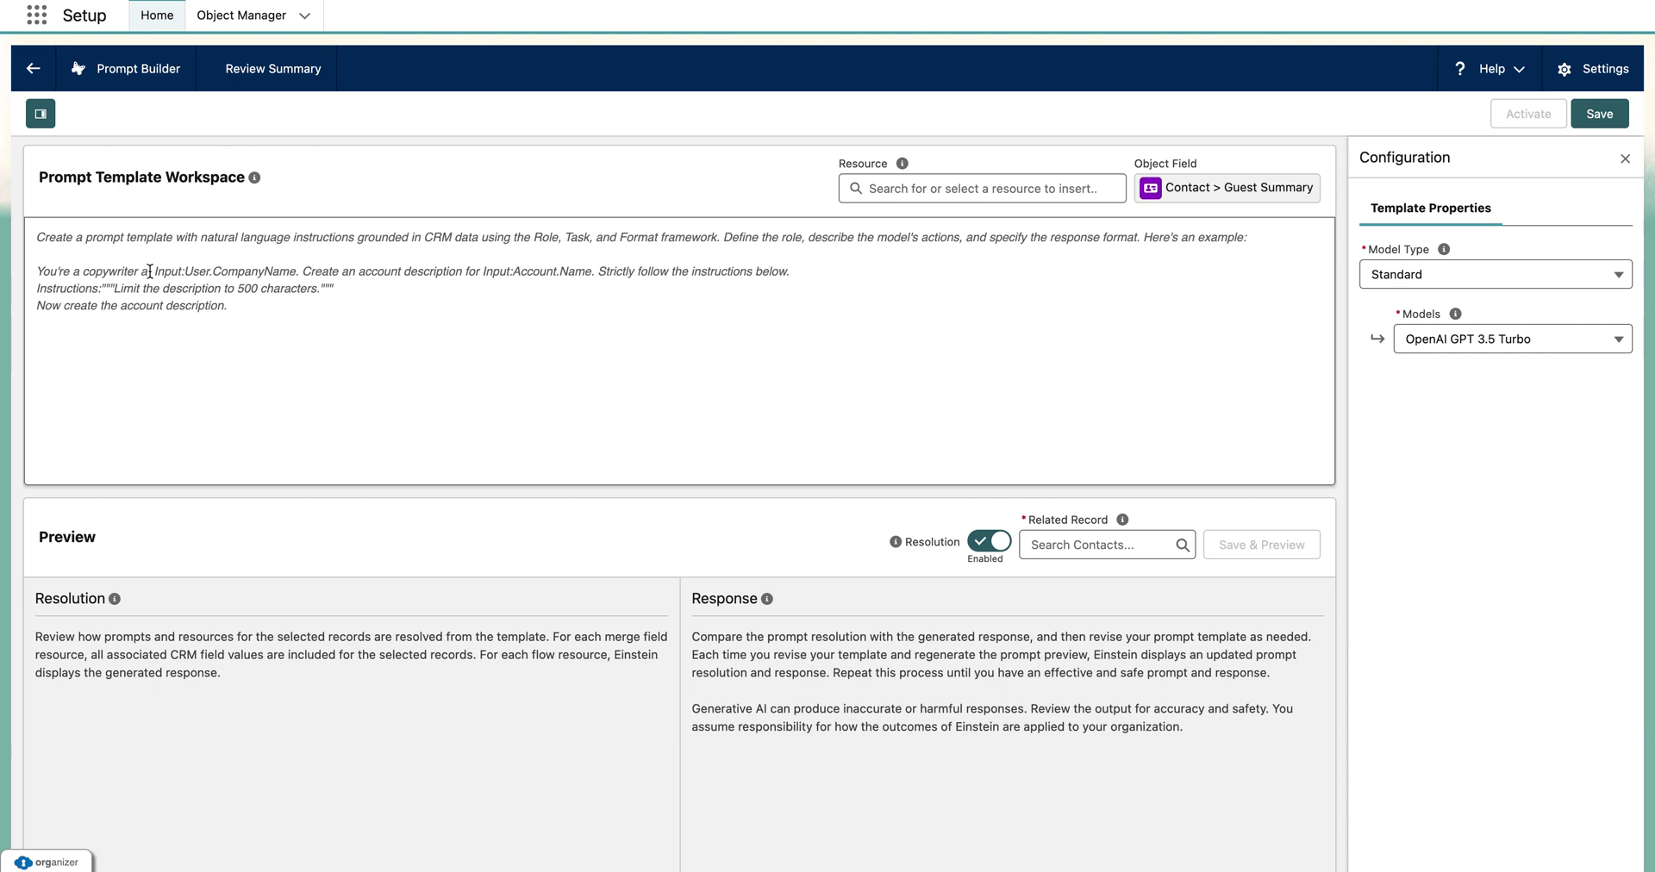
pyautogui.moveTo(31, 178); pyautogui.dragTo(235, 177)
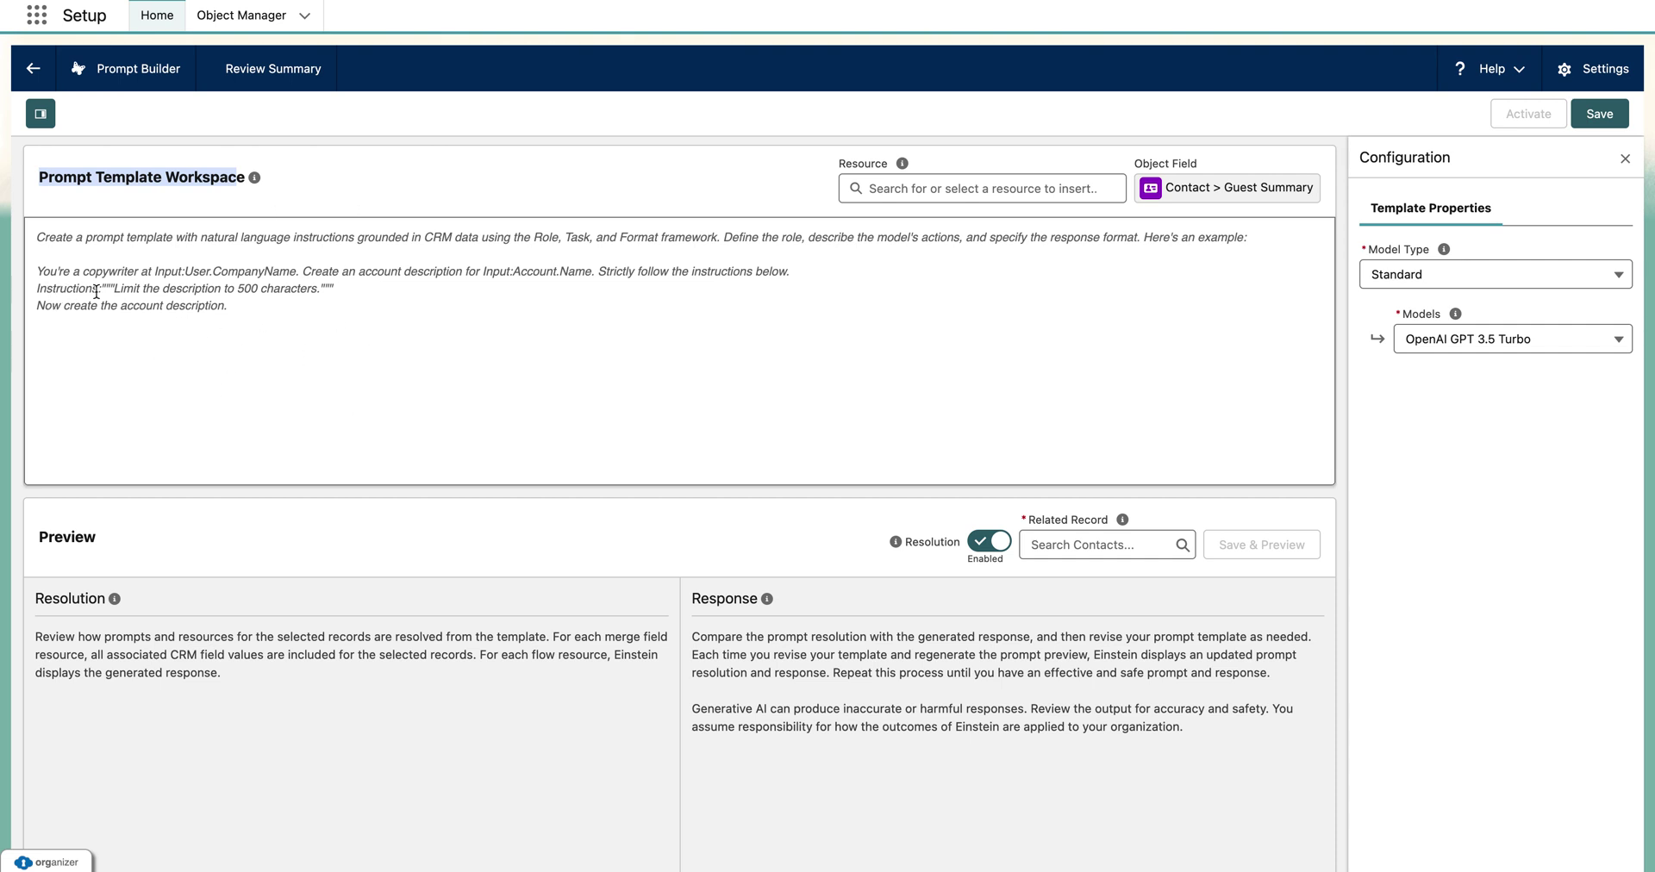
pyautogui.click(316, 289)
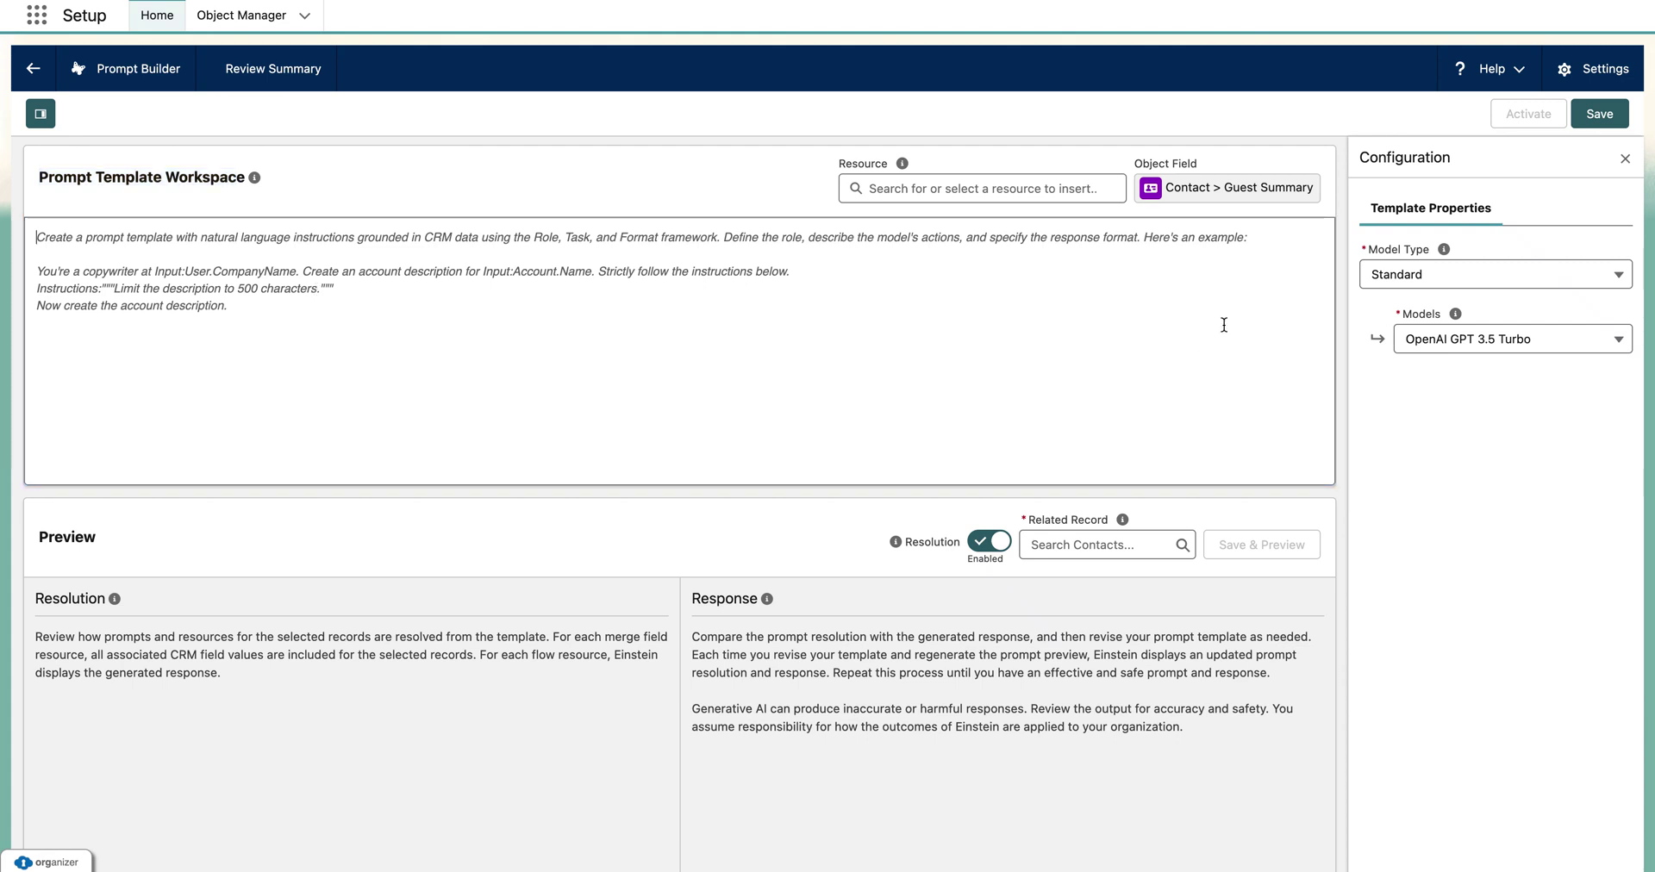
# - Keep the Standard model type and set the template's model to OpenAI GPT 4
pyautogui.click(1489, 279)
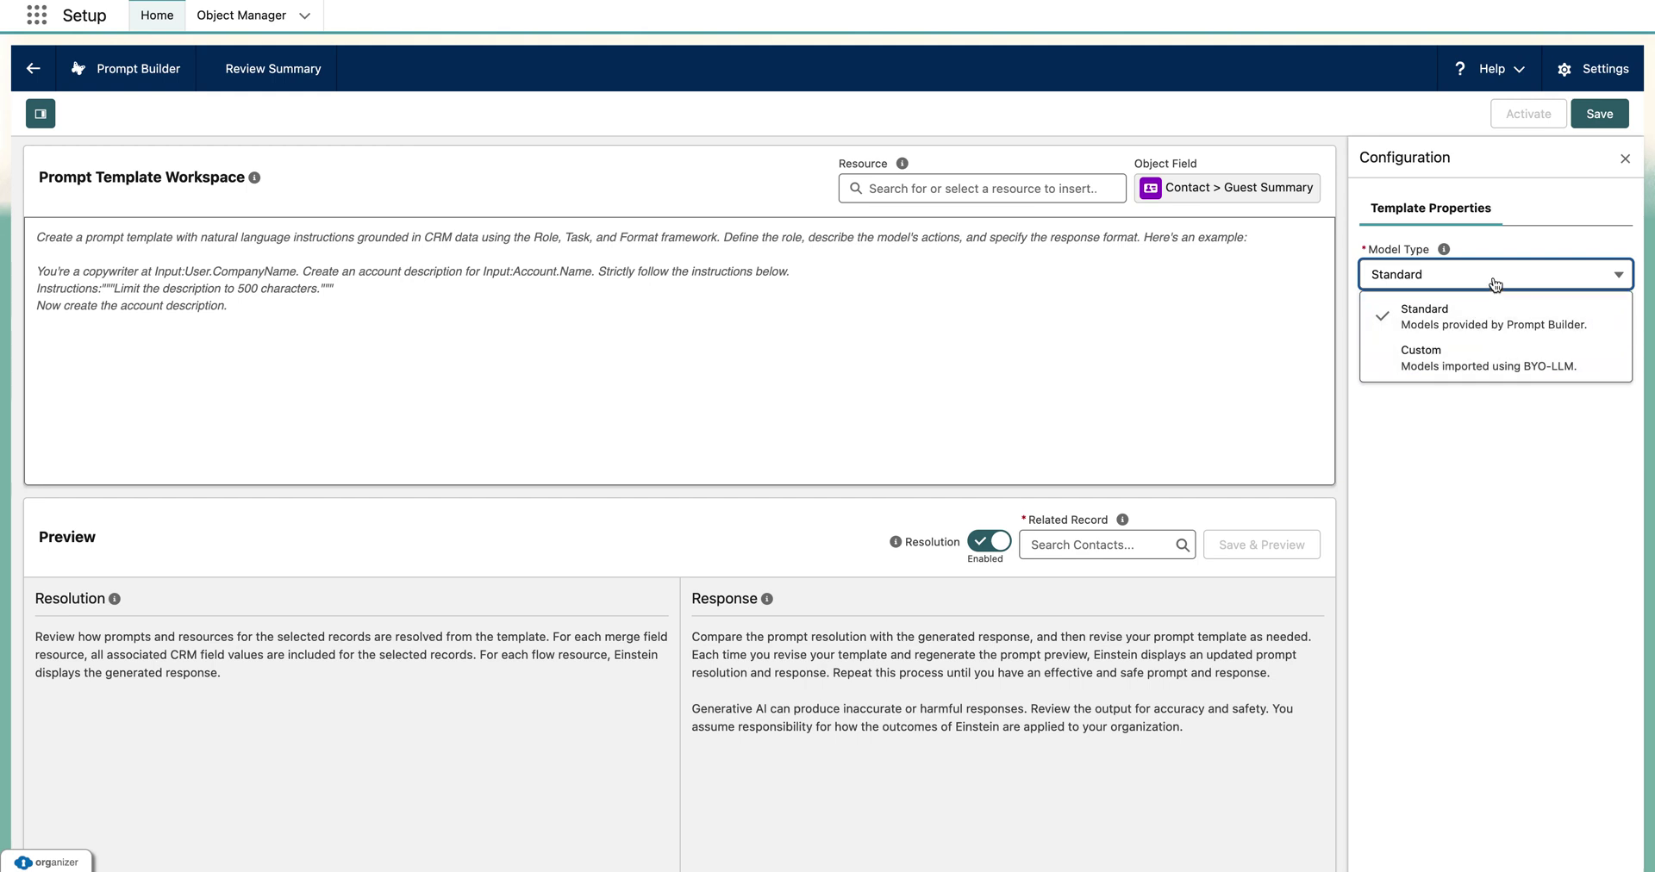
pyautogui.click(1495, 285)
pyautogui.click(1482, 345)
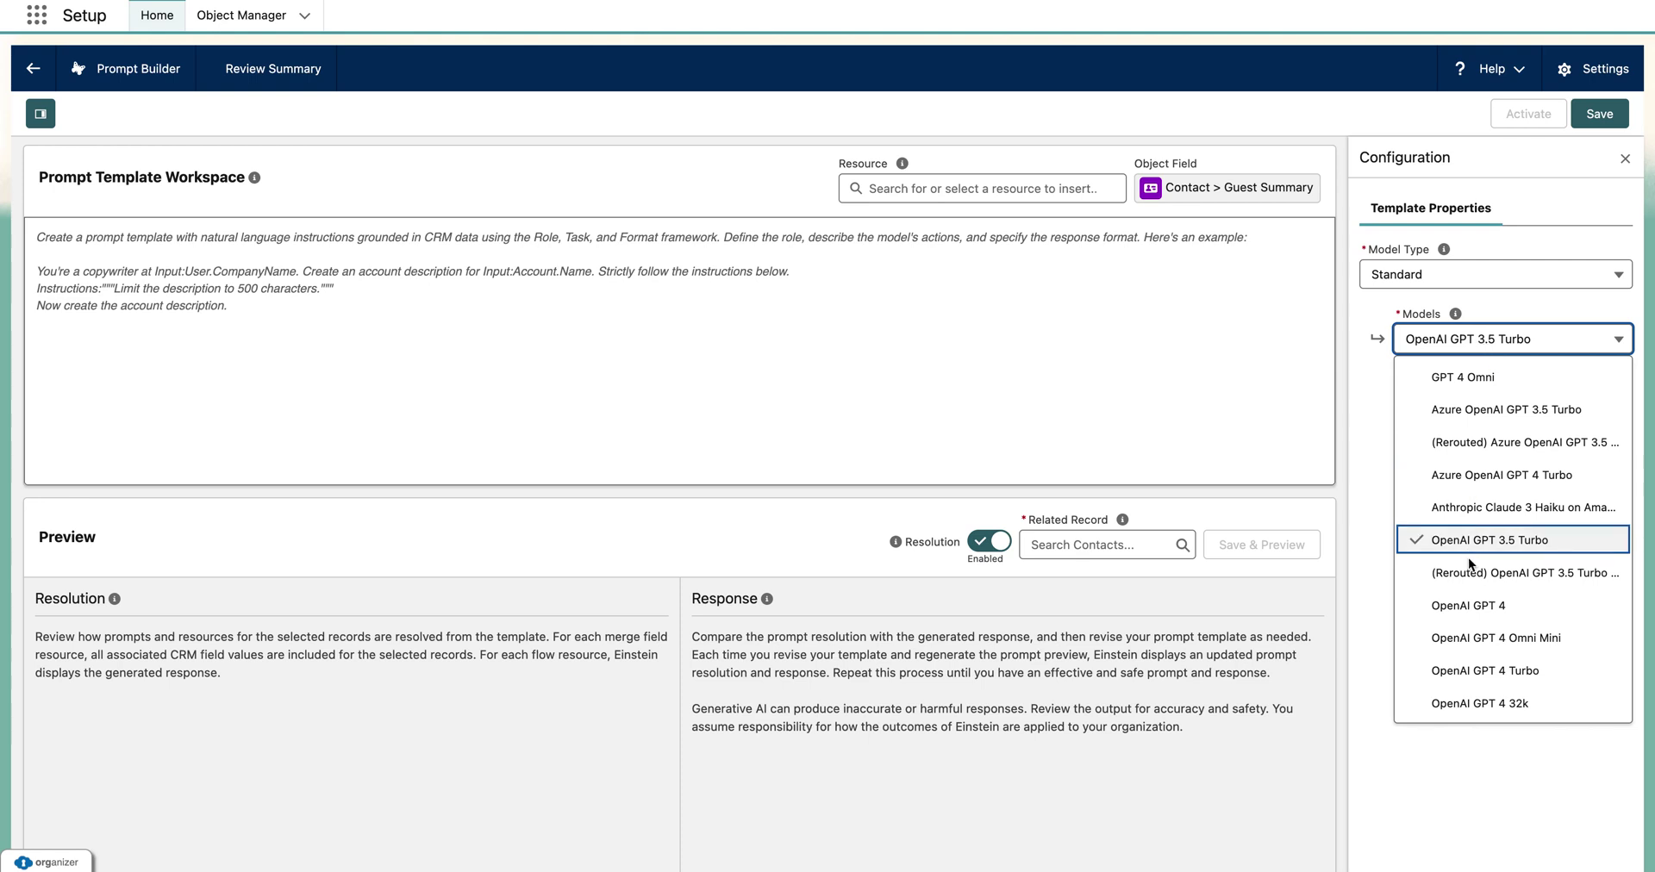
pyautogui.click(1493, 608)
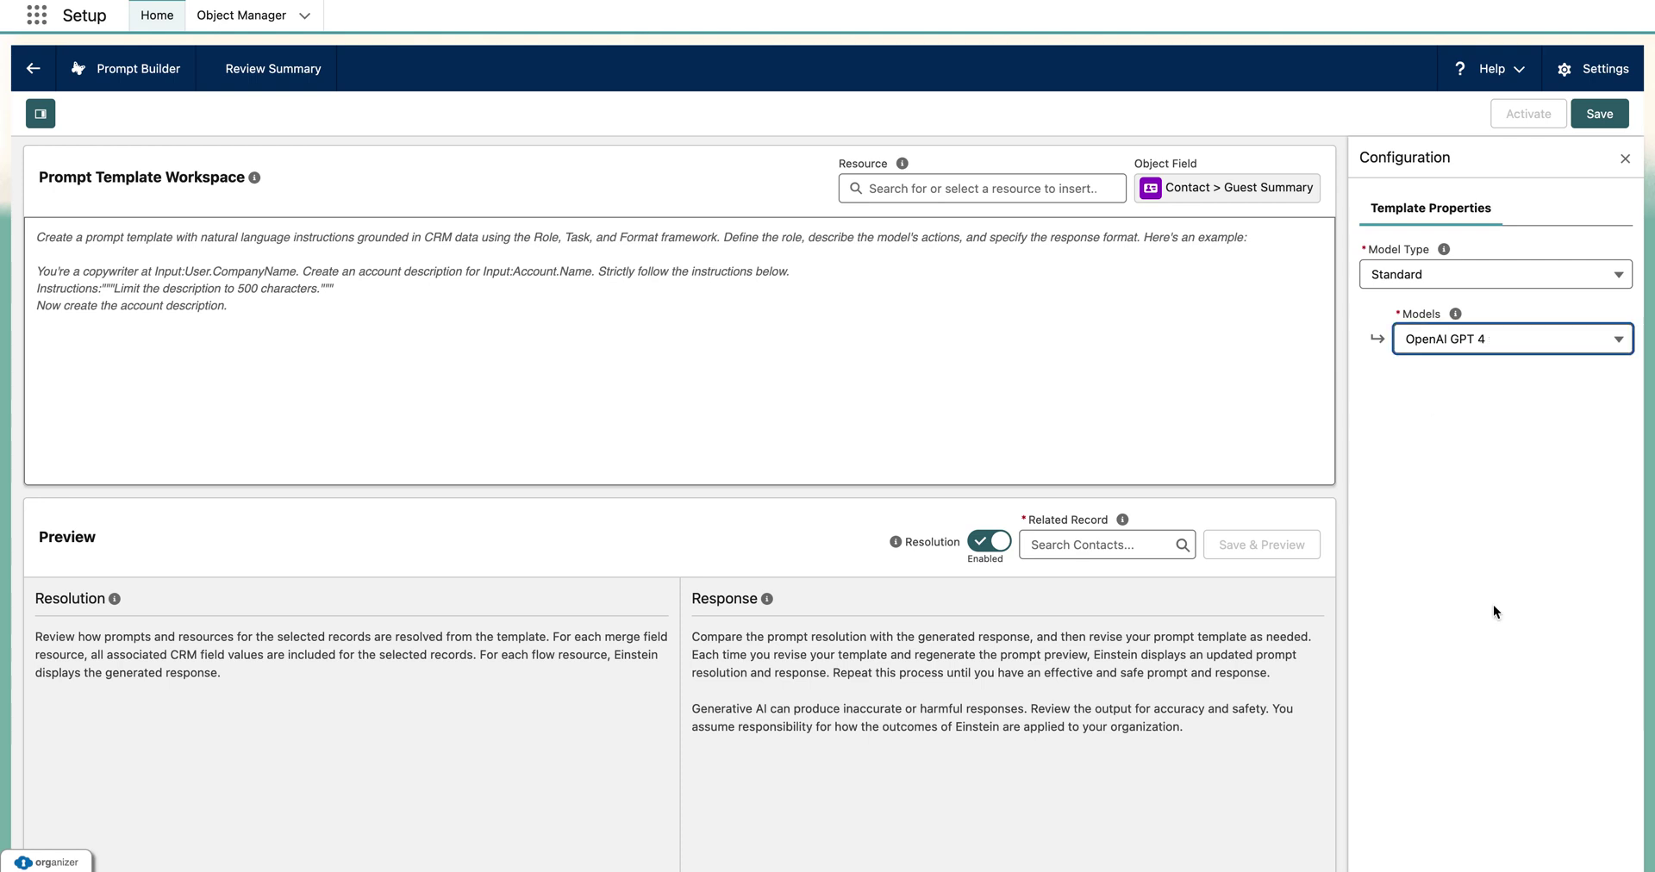
pyautogui.hotkey('ctrl', 'Left')
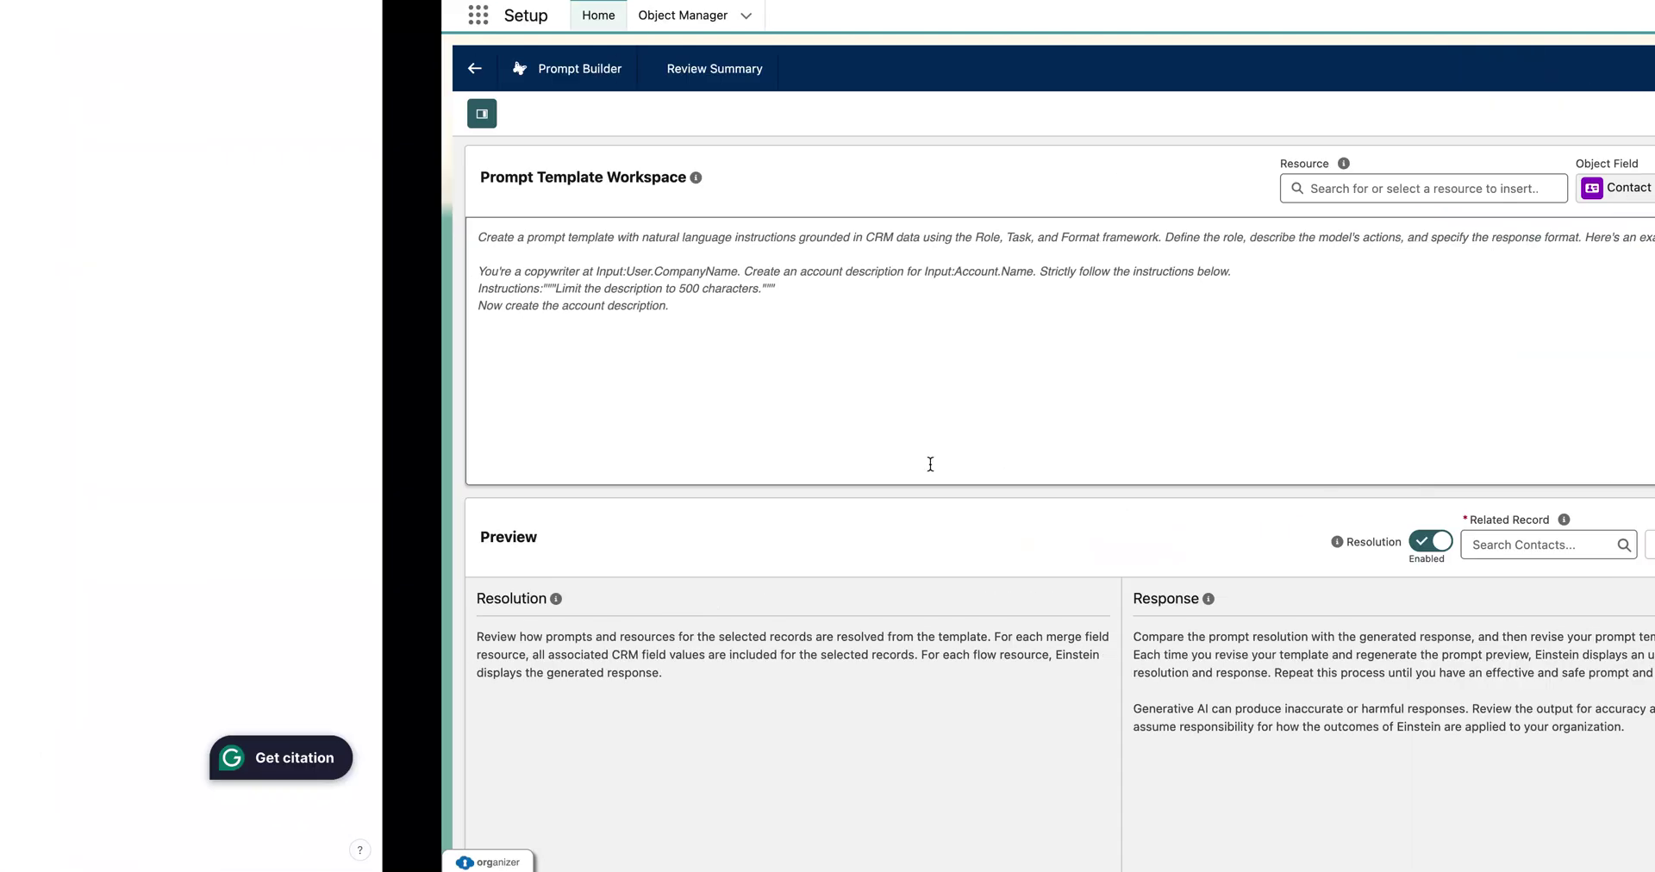
pyautogui.hotkey('ctrl', 'Right')
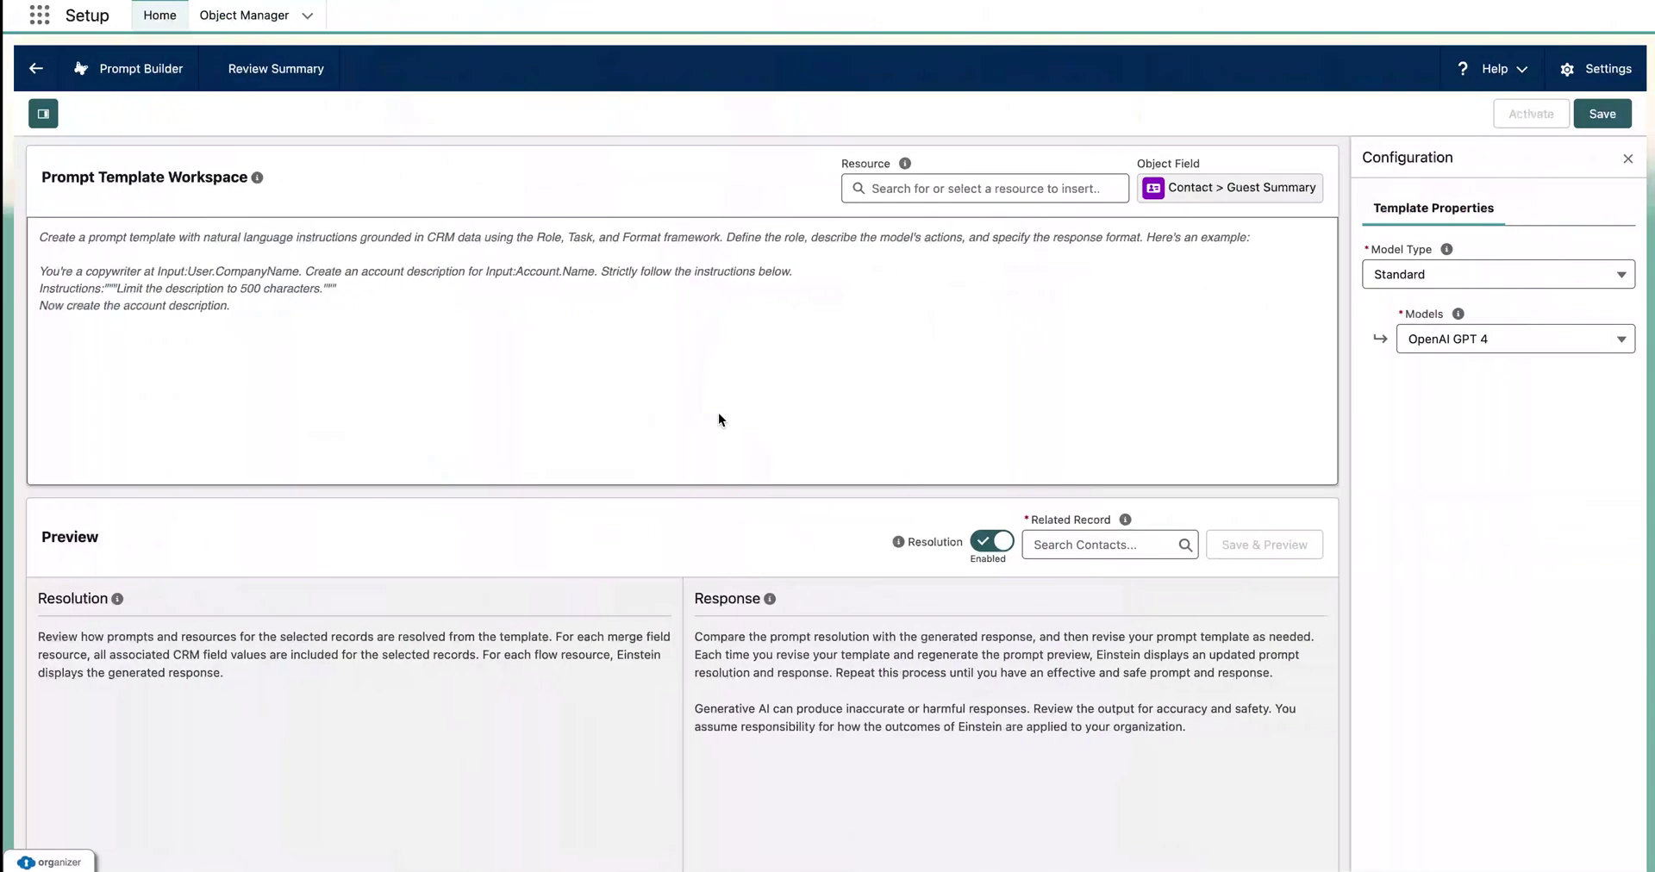
pyautogui.click(945, 189)
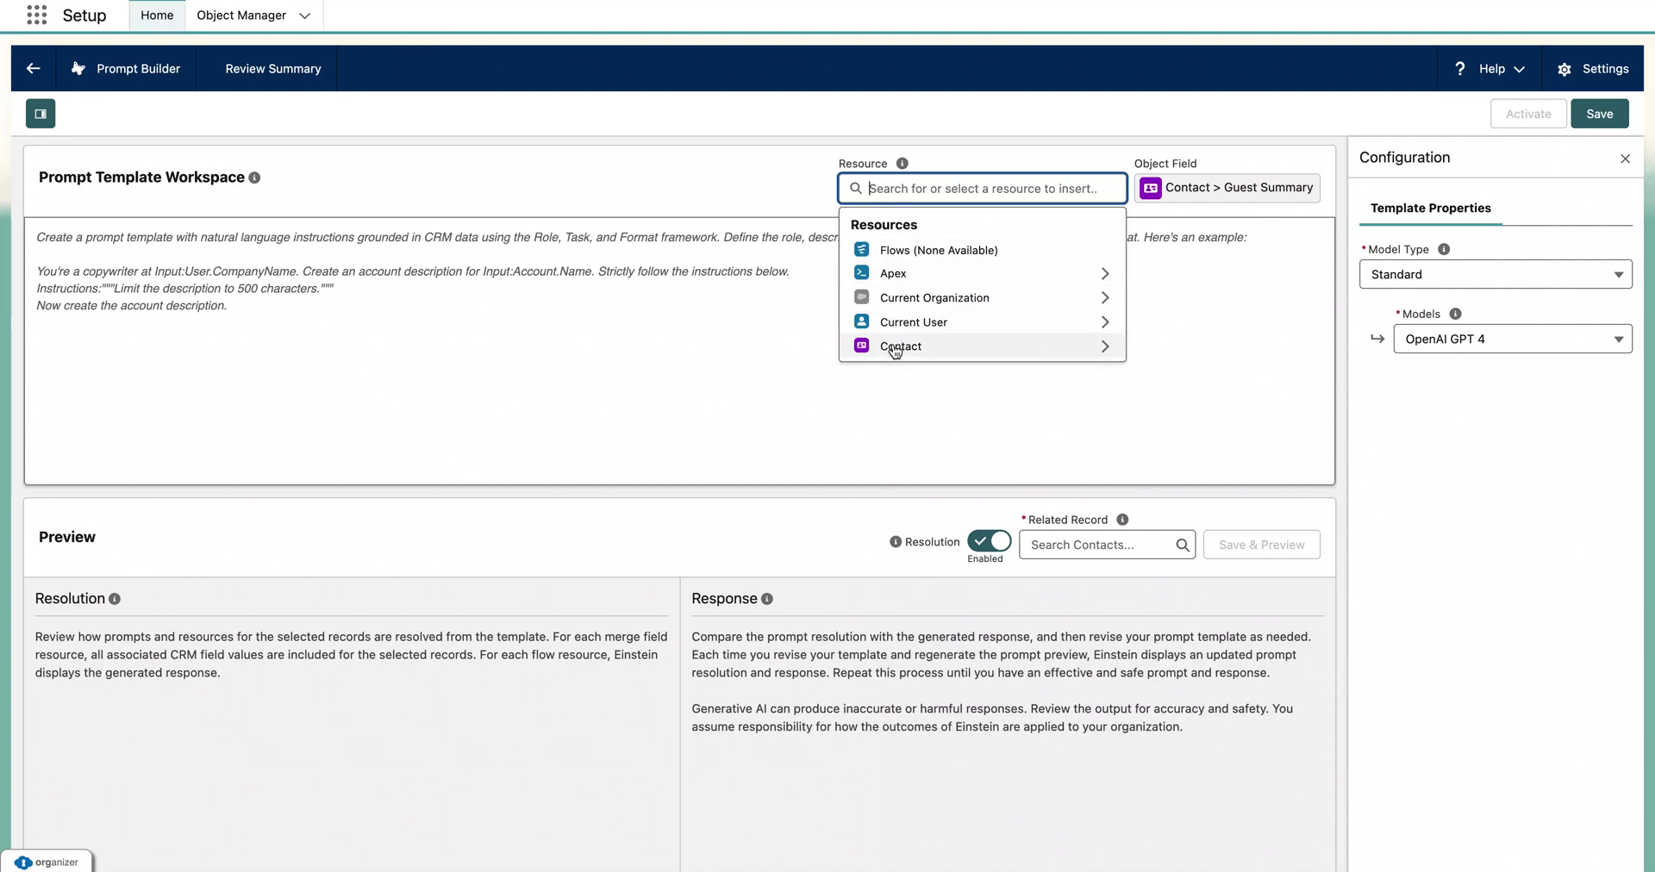
# - Paste the copied description into the prompt template workspace as the prompt text and save the template
pyautogui.click(633, 345)
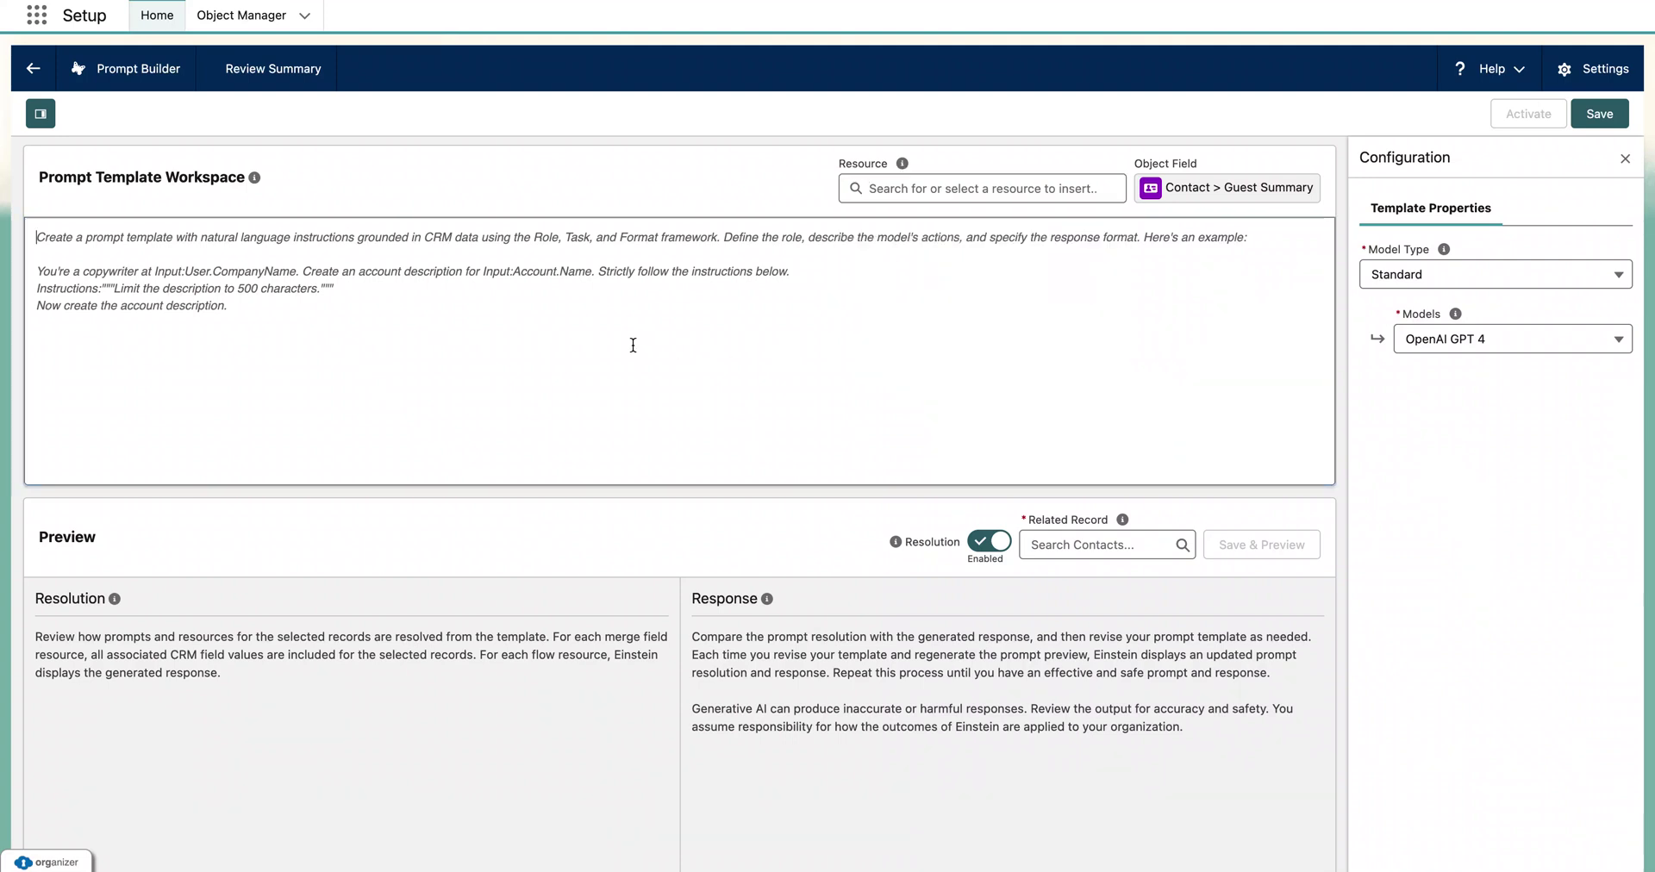
pyautogui.hotkey('ctrl', 'v')
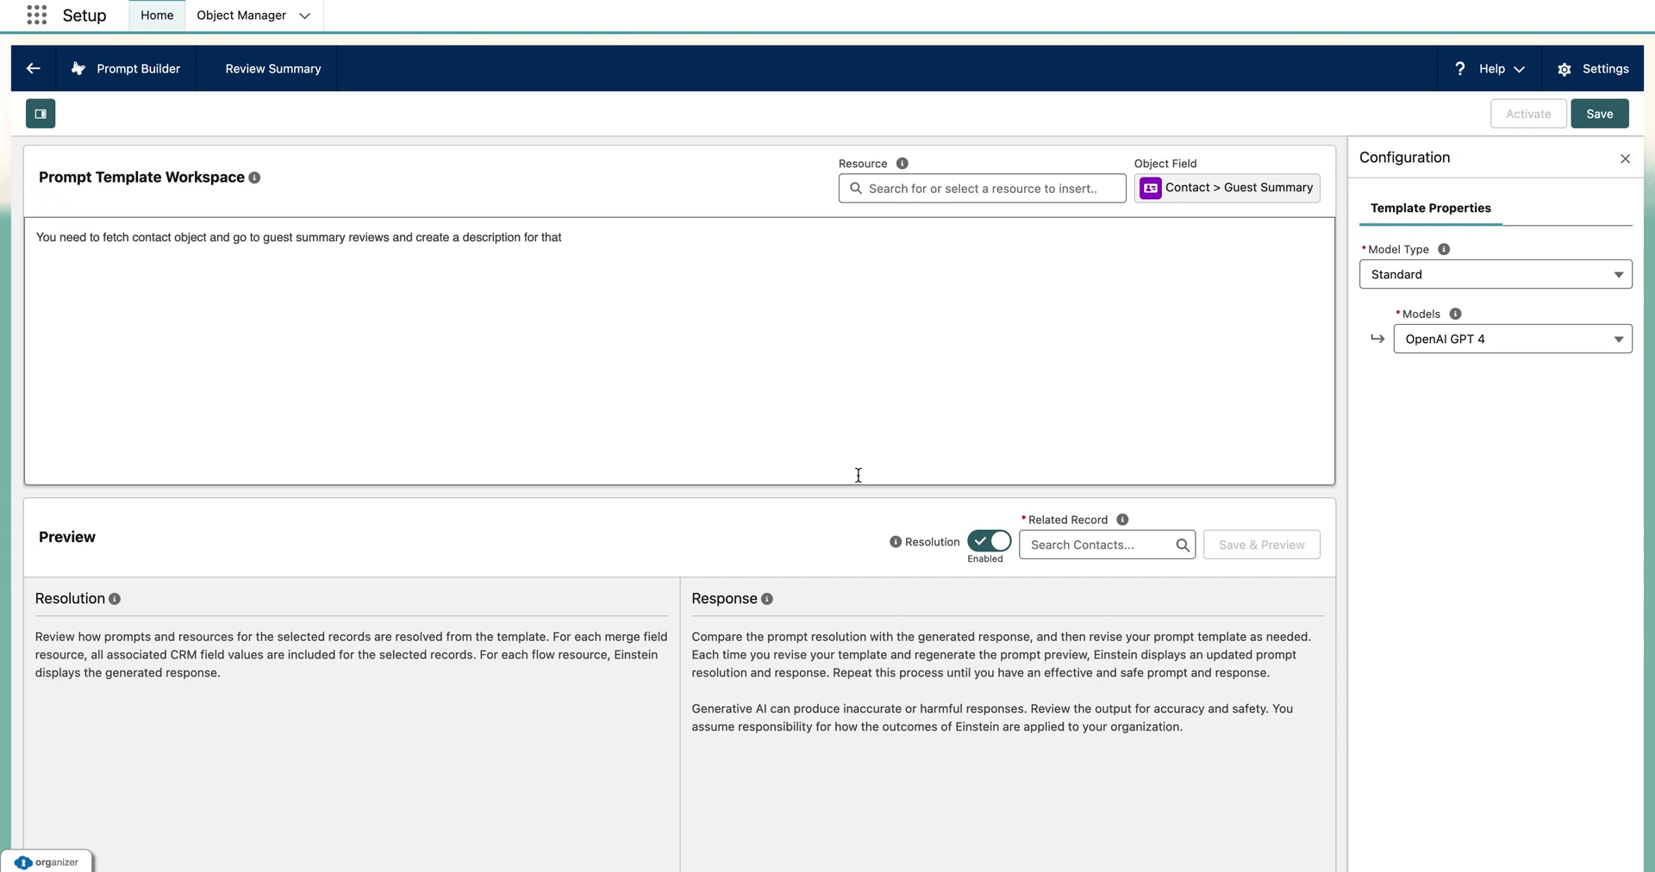
pyautogui.moveTo(565, 238); pyautogui.dragTo(11, 237)
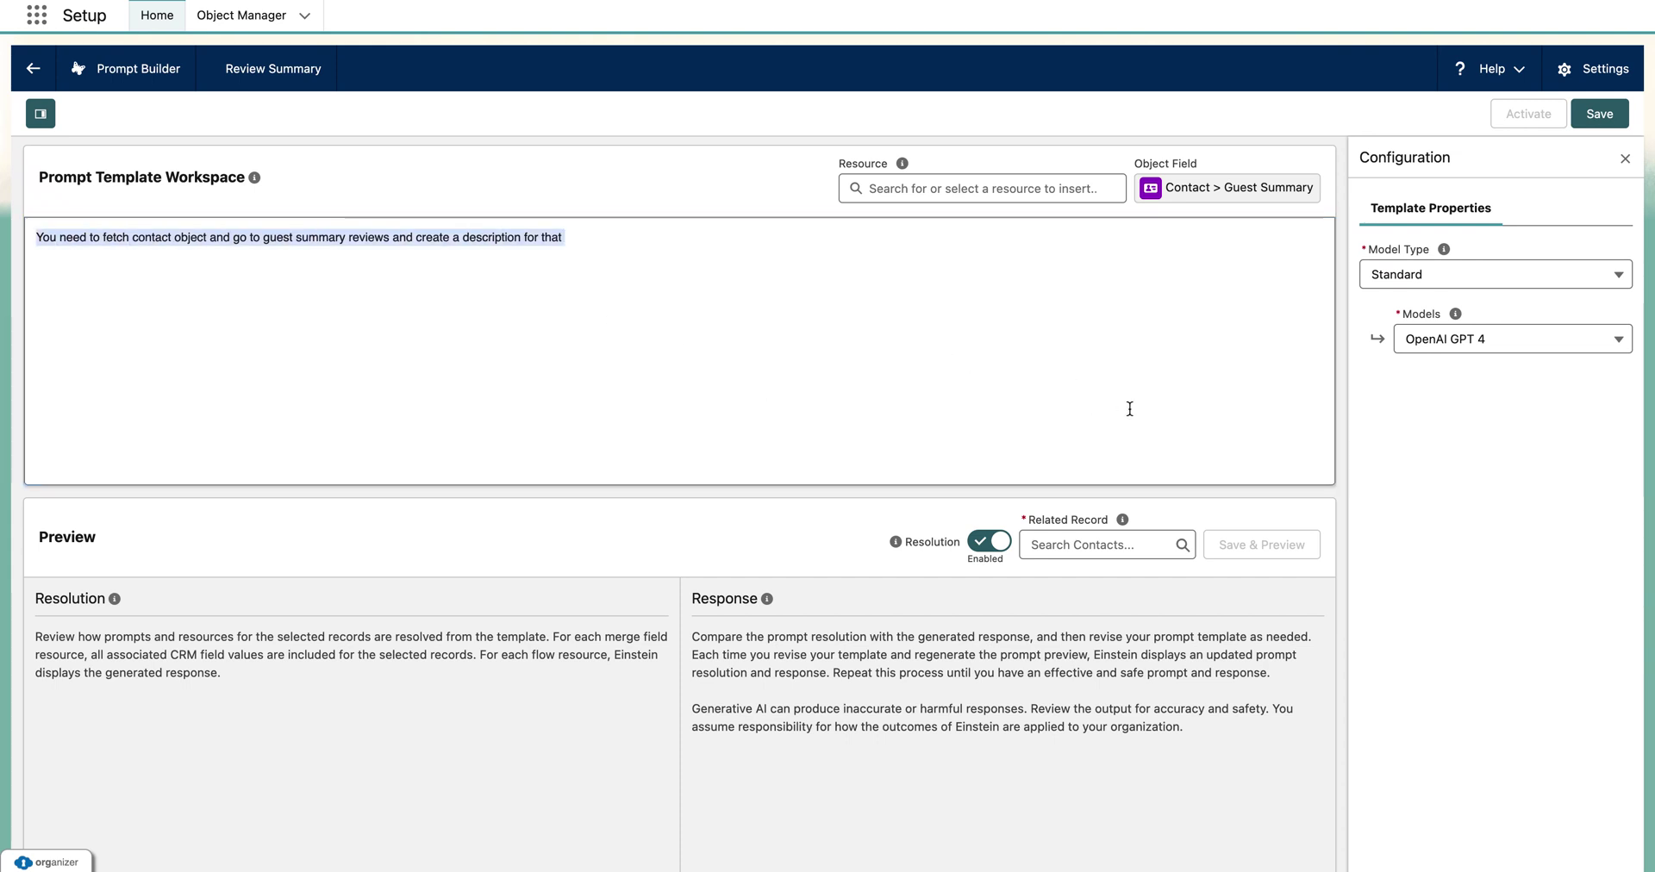
pyautogui.click(1597, 112)
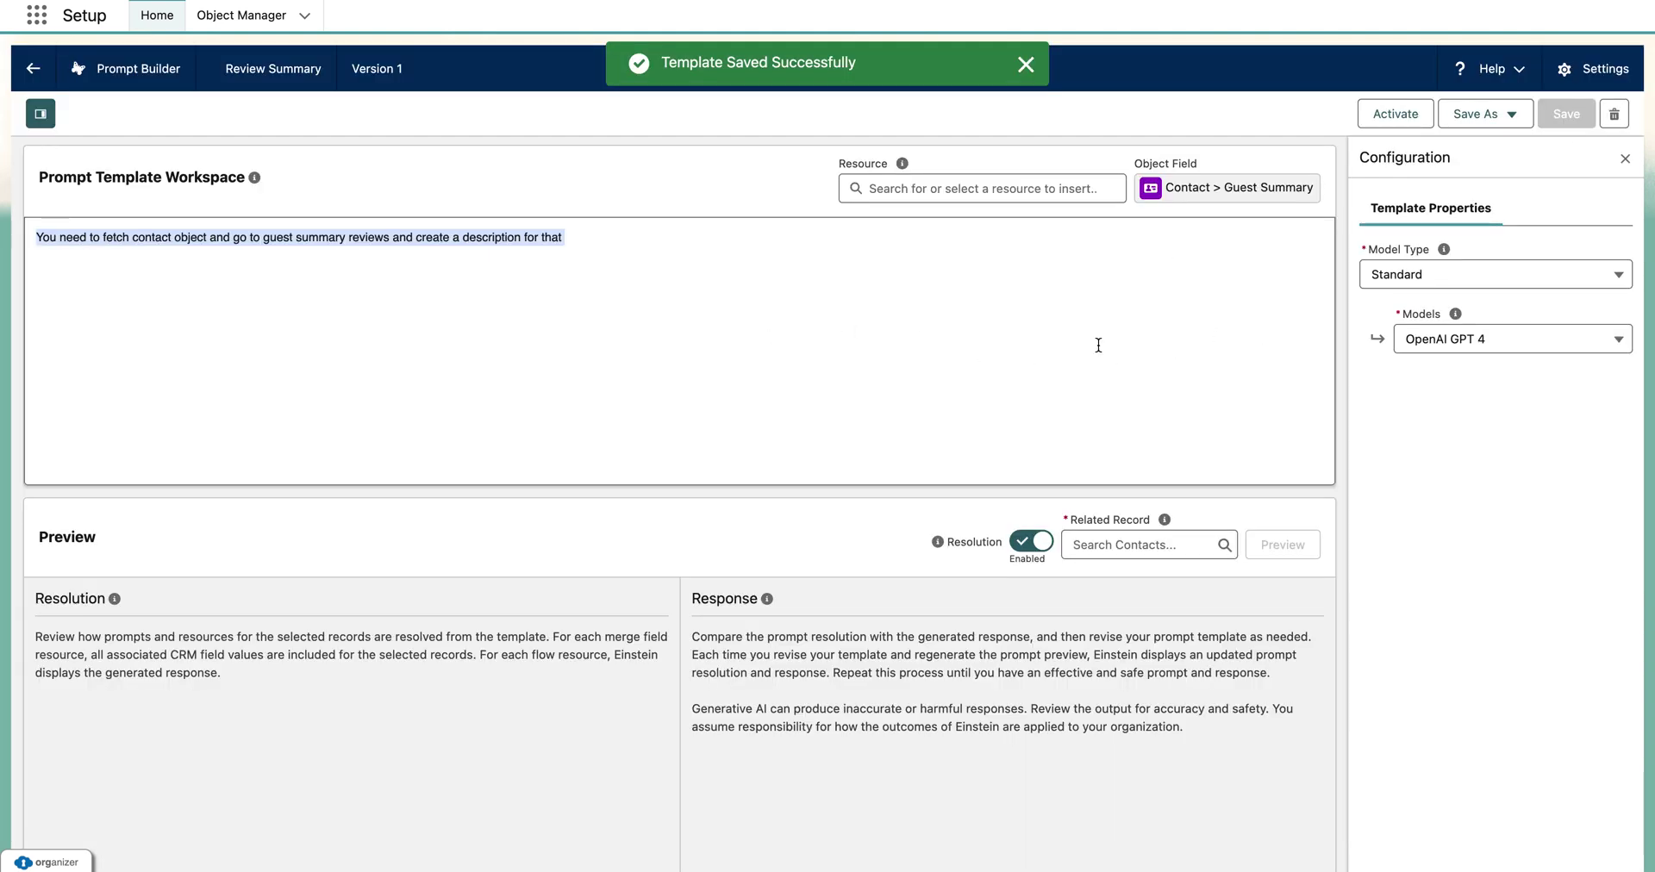
pyautogui.scroll(-1, 998, 362)
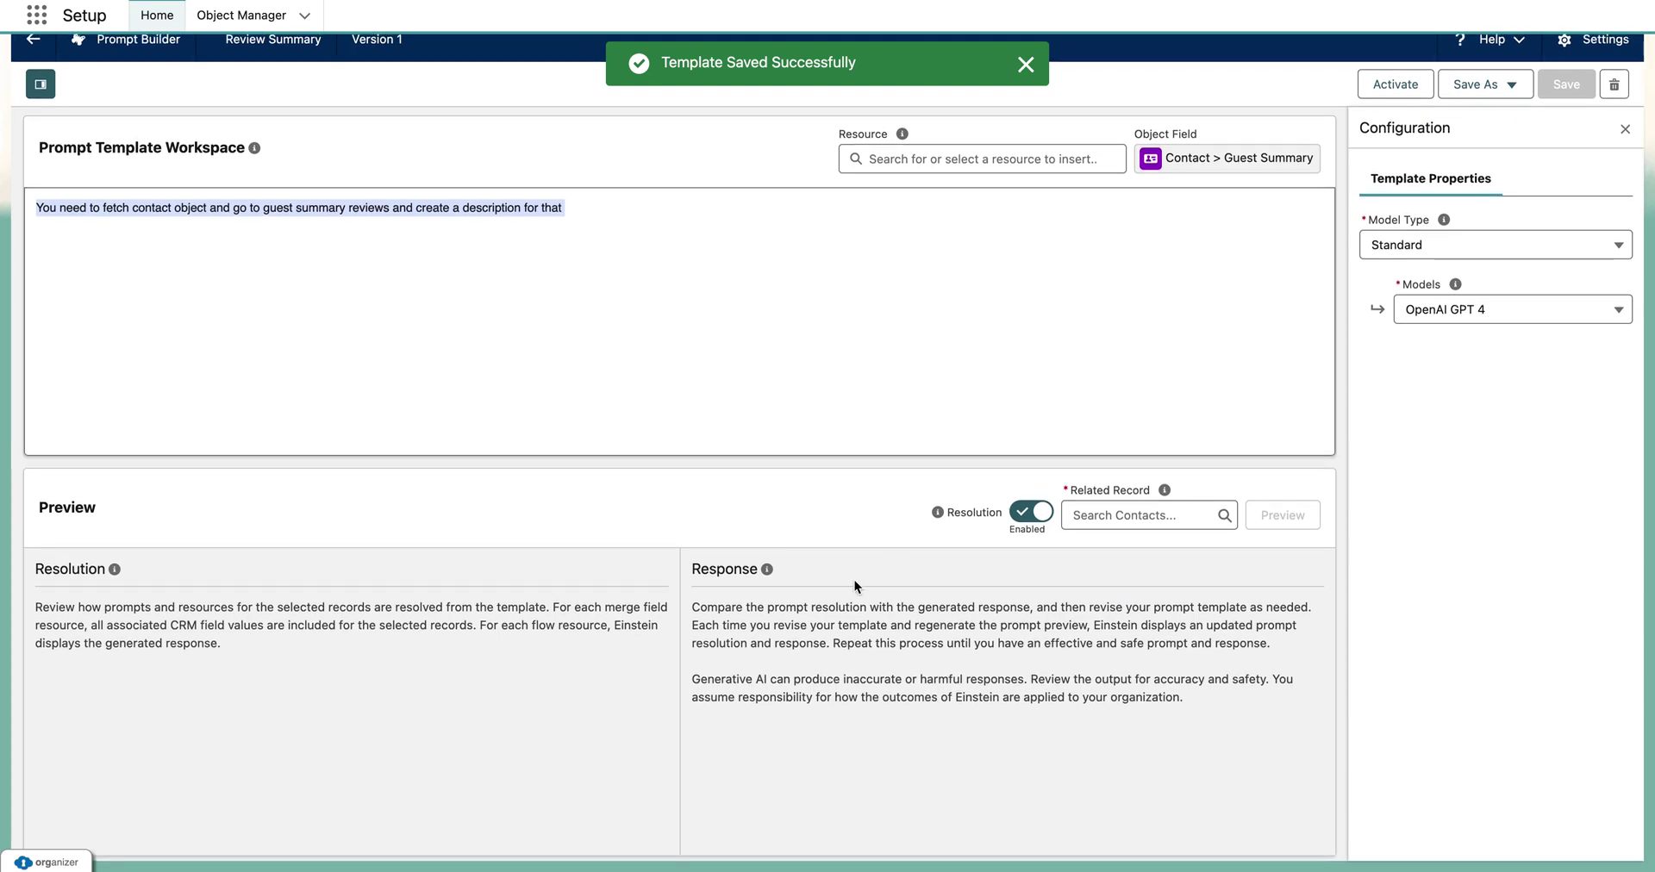
pyautogui.click(1122, 514)
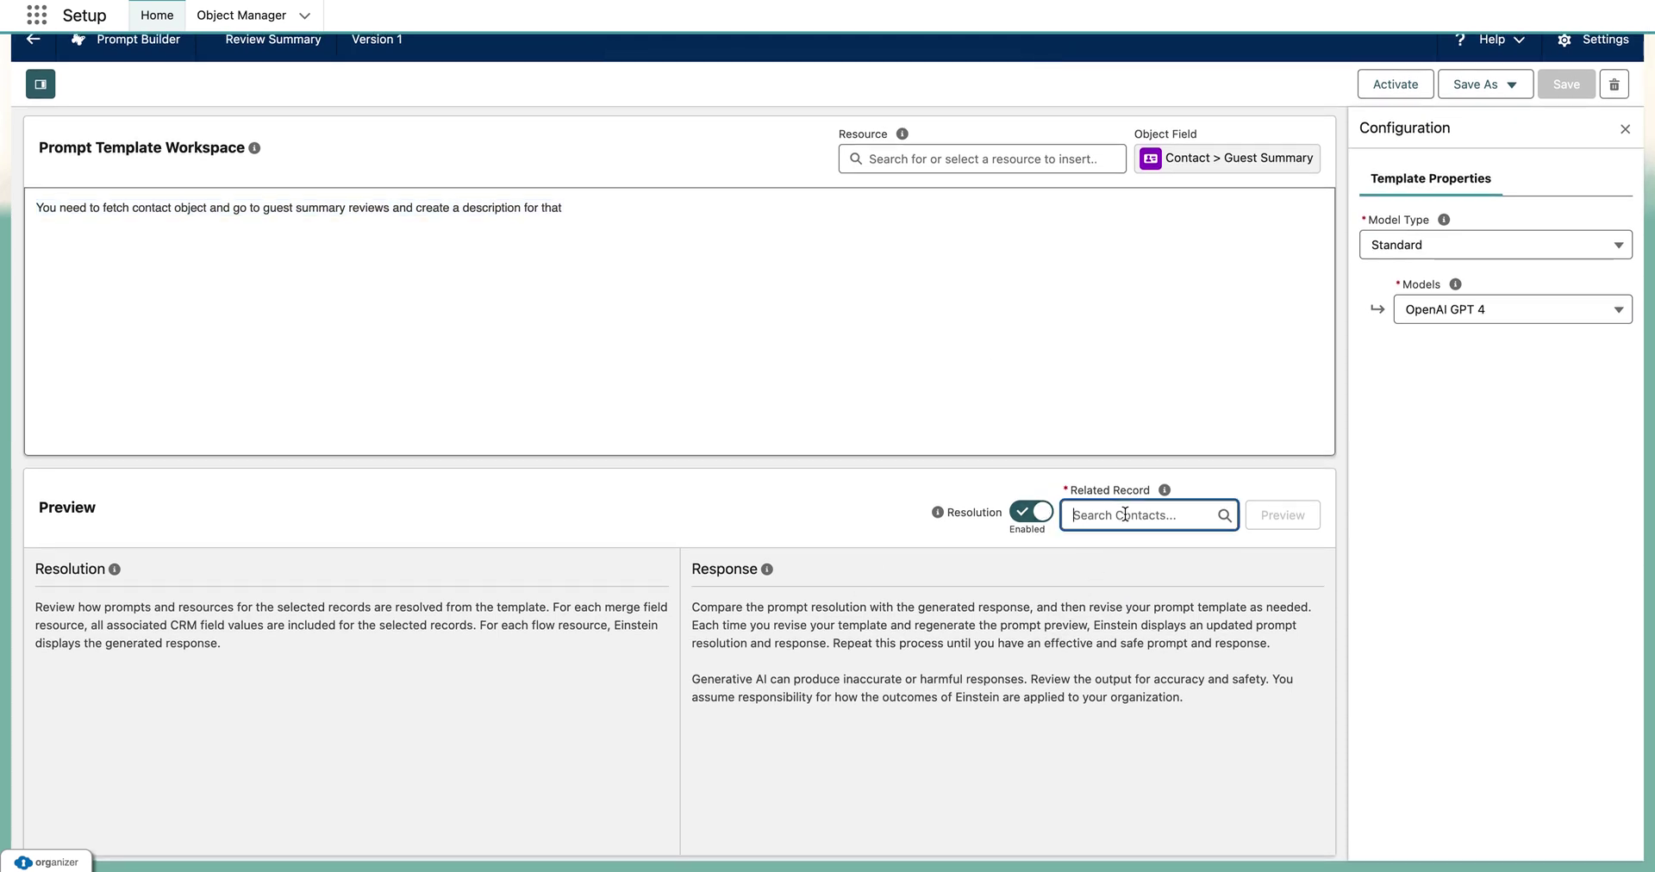
pyautogui.click(952, 160)
pyautogui.click(670, 329)
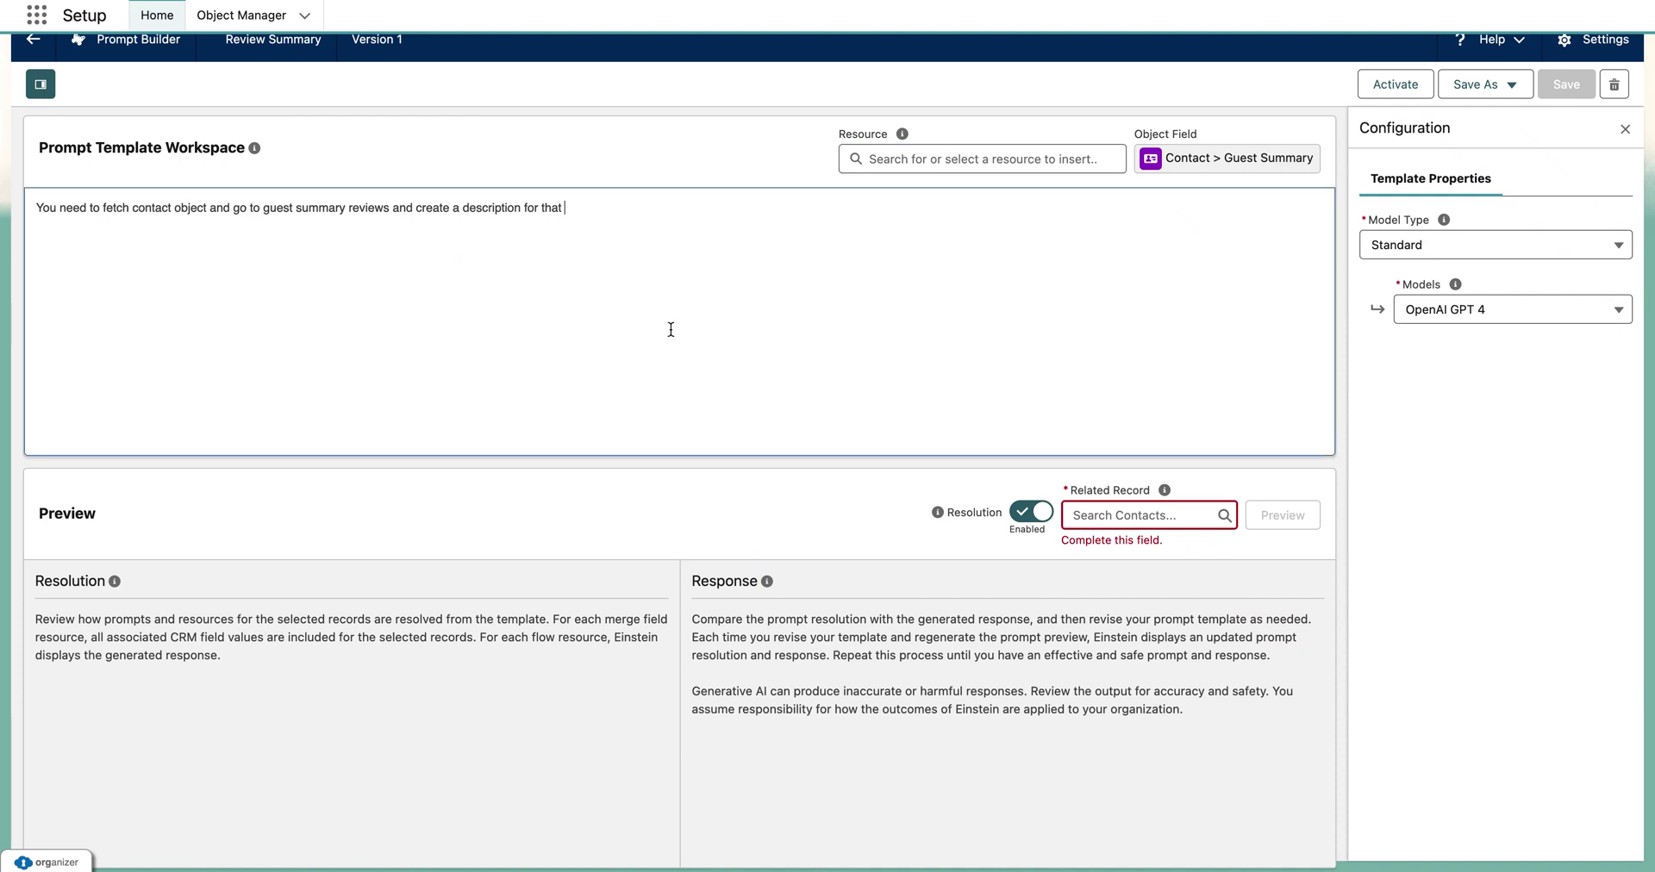